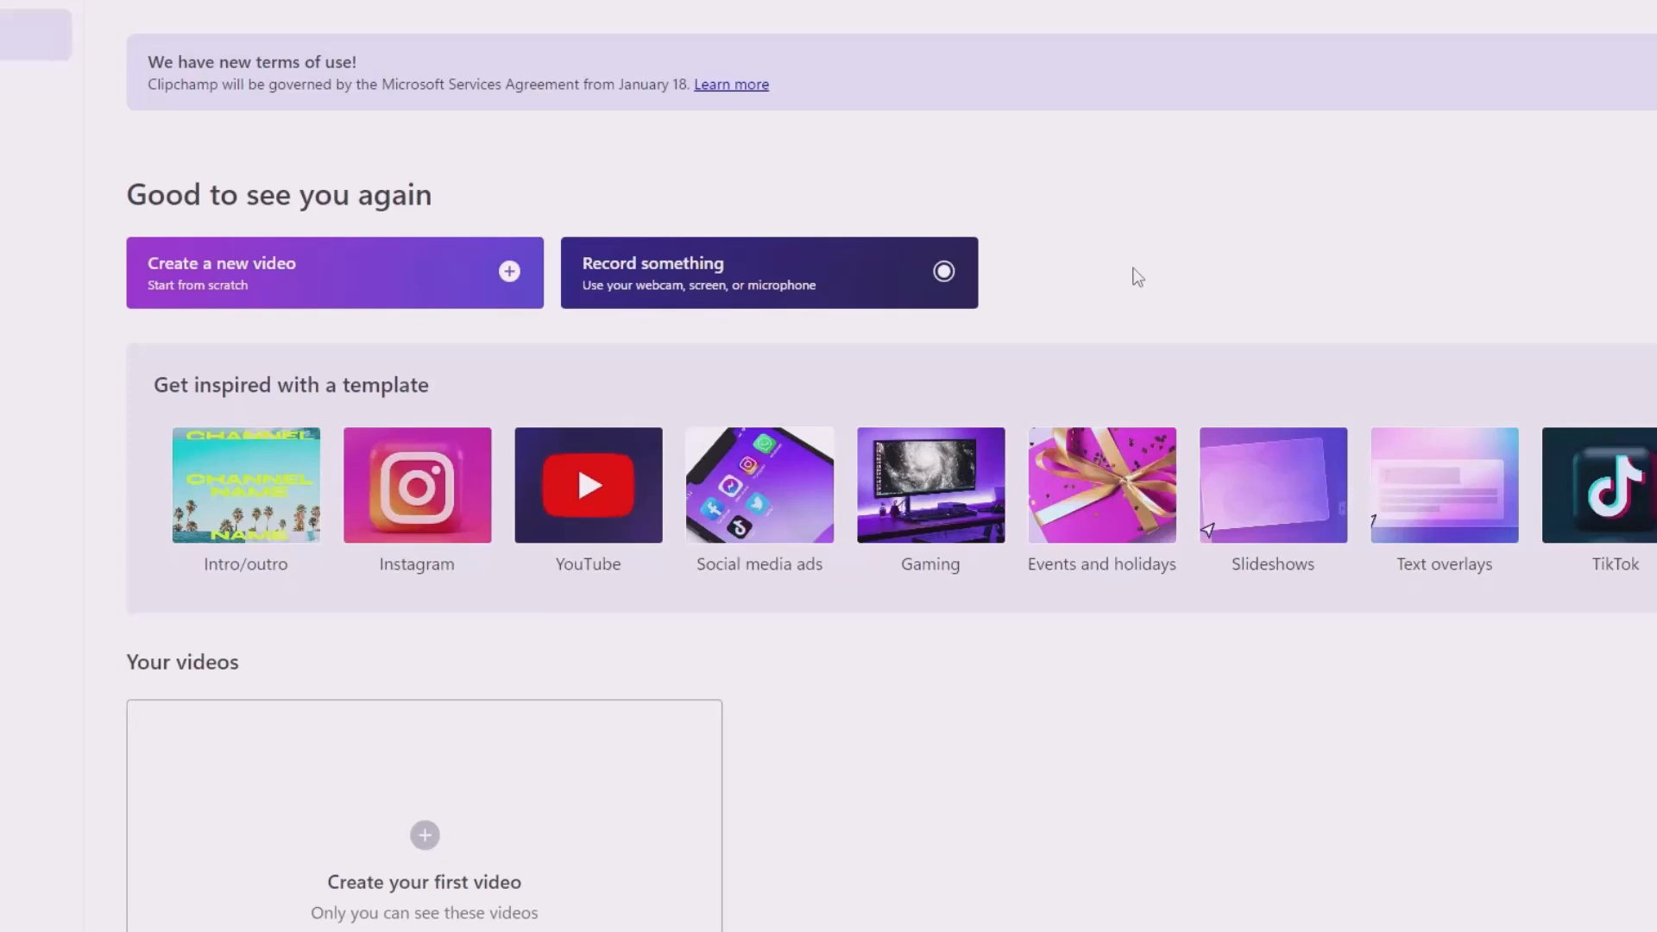
Set up a new recording of the screen only and start it
{"action": "left_click", "coordinate": [855, 273]}
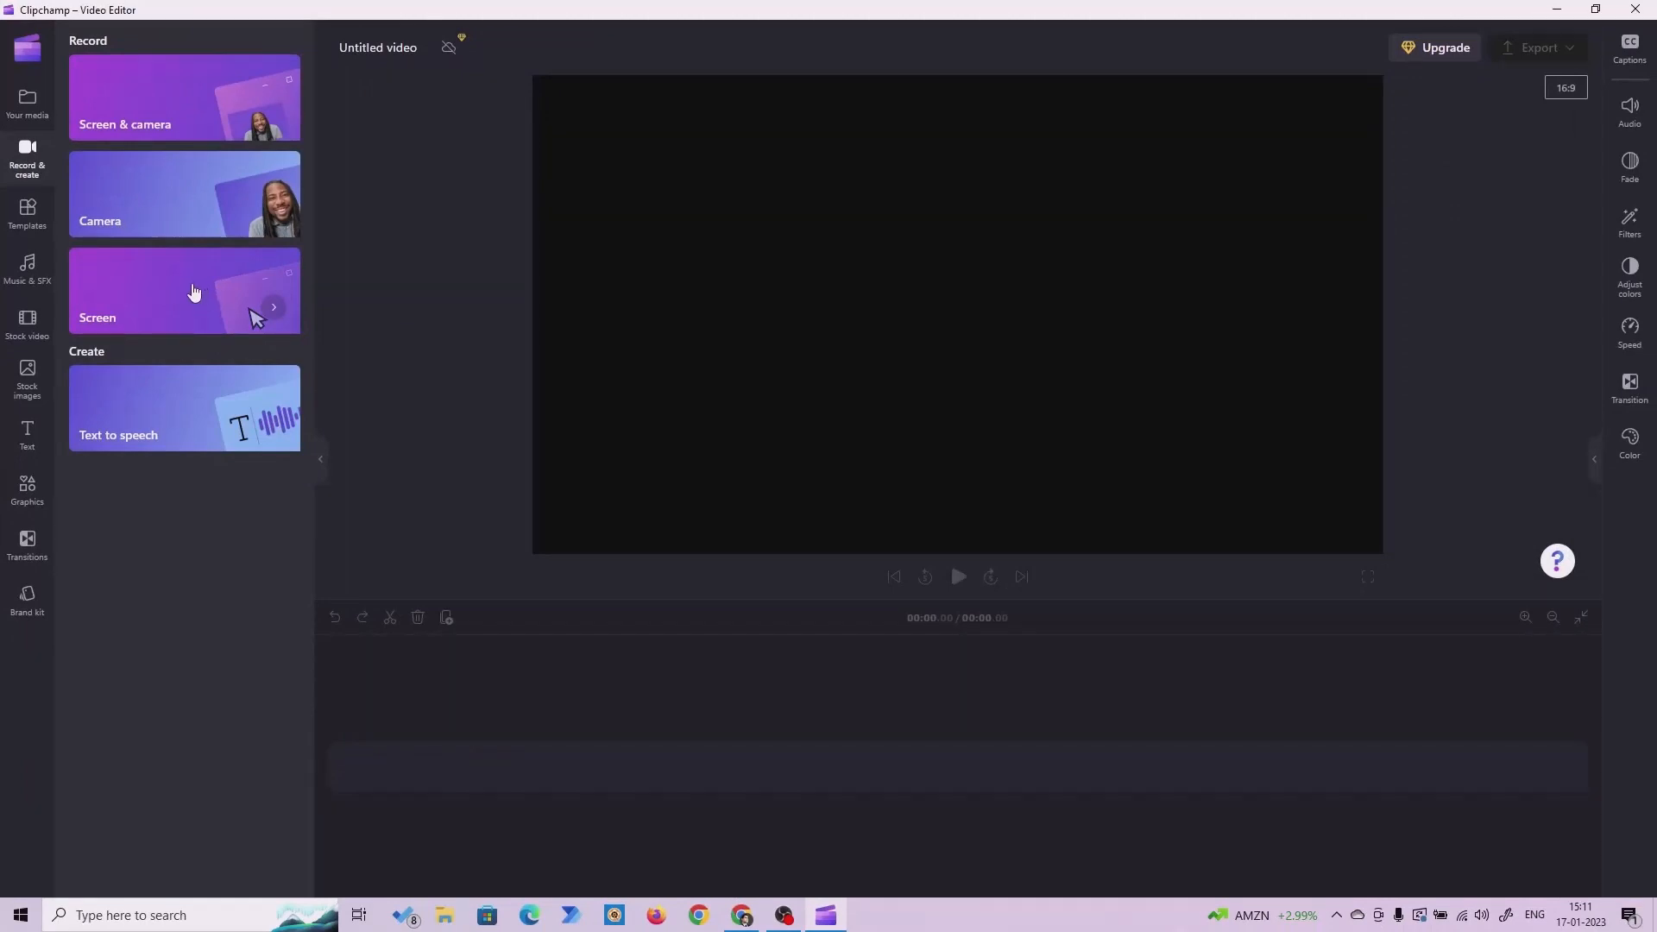
{"action": "left_click", "coordinate": [194, 292]}
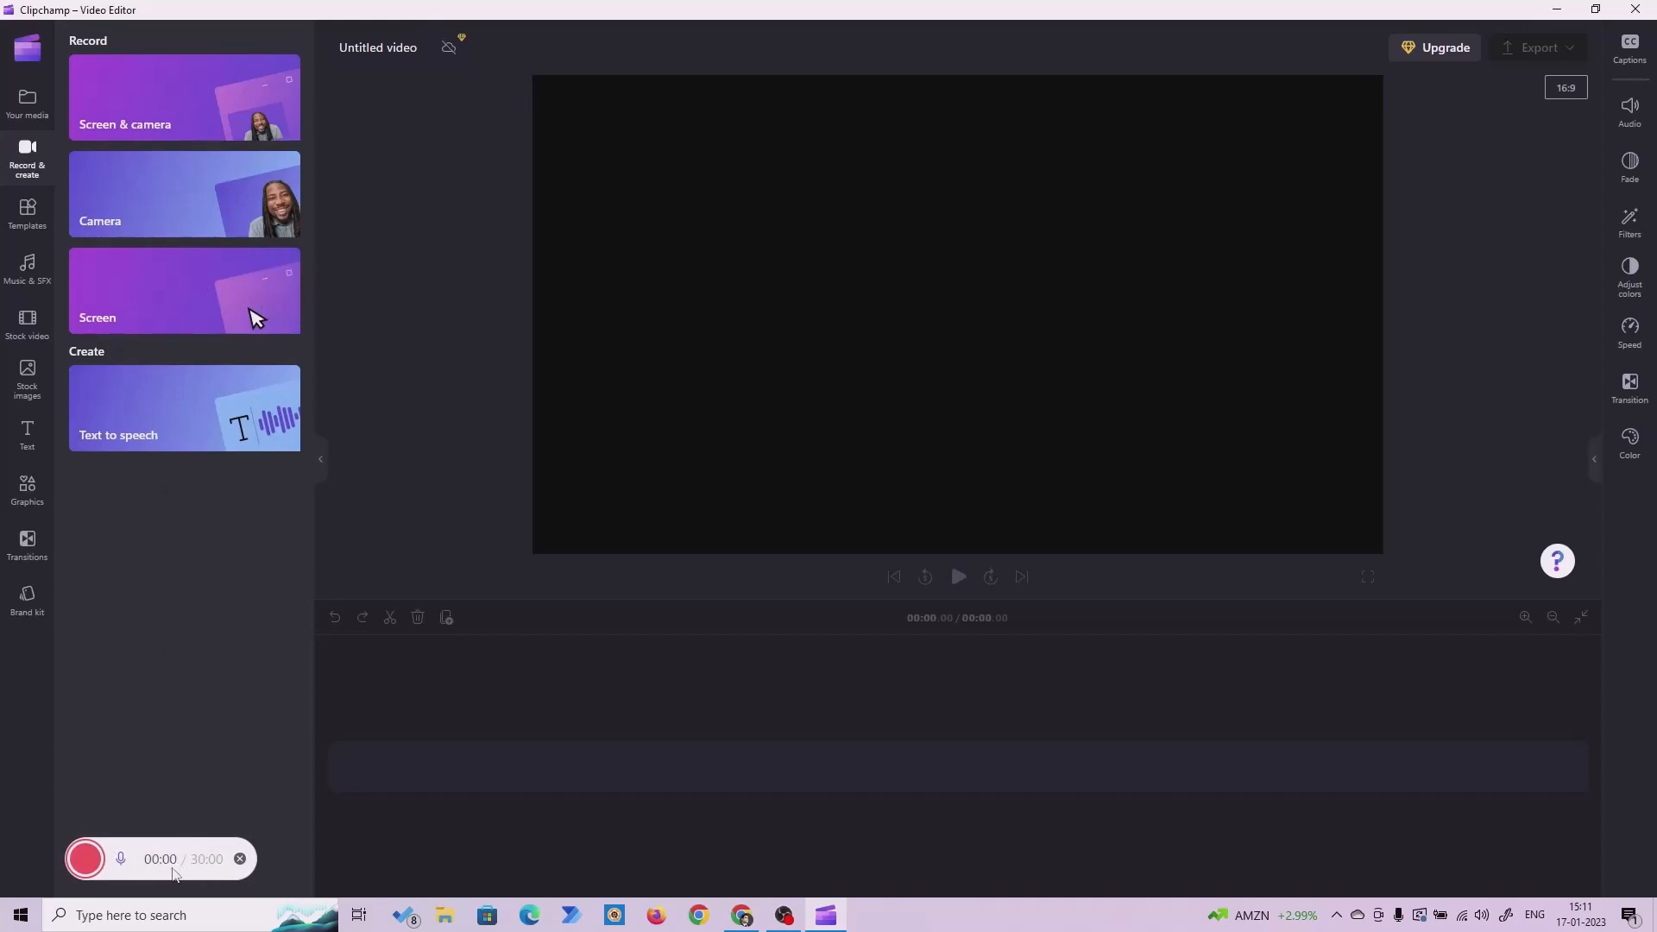
{"action": "left_click", "coordinate": [86, 860]}
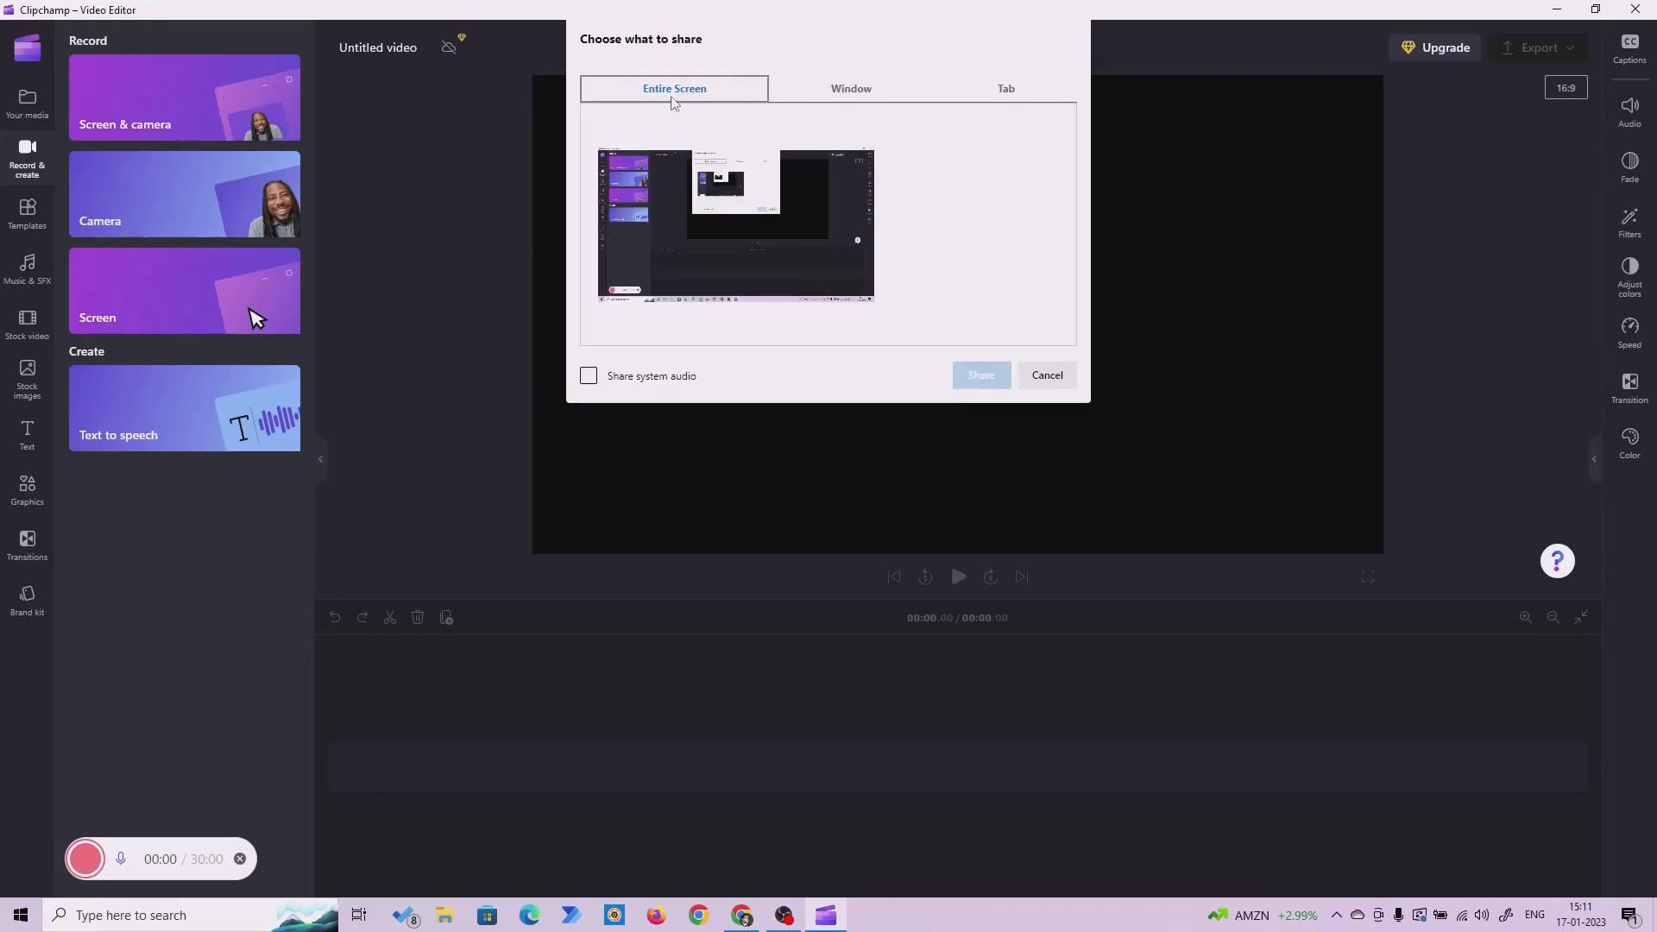
Compare the window and tab sharing sources, and share the entire screen without system audio
{"action": "left_click", "coordinate": [852, 95]}
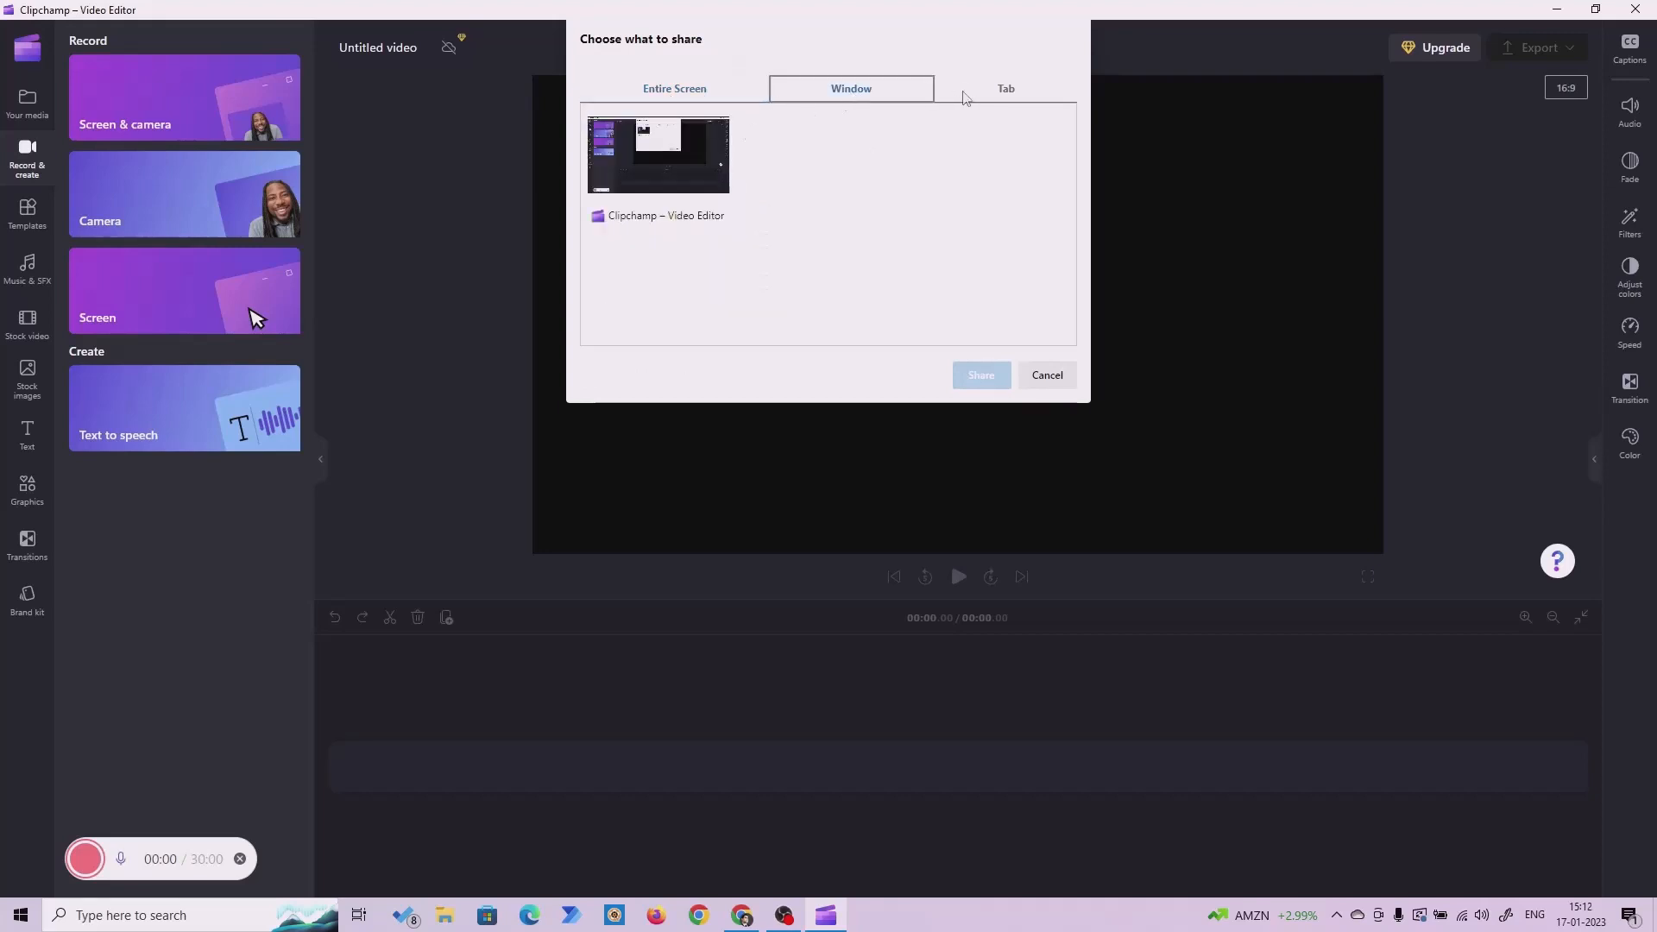
{"action": "left_click", "coordinate": [1003, 95]}
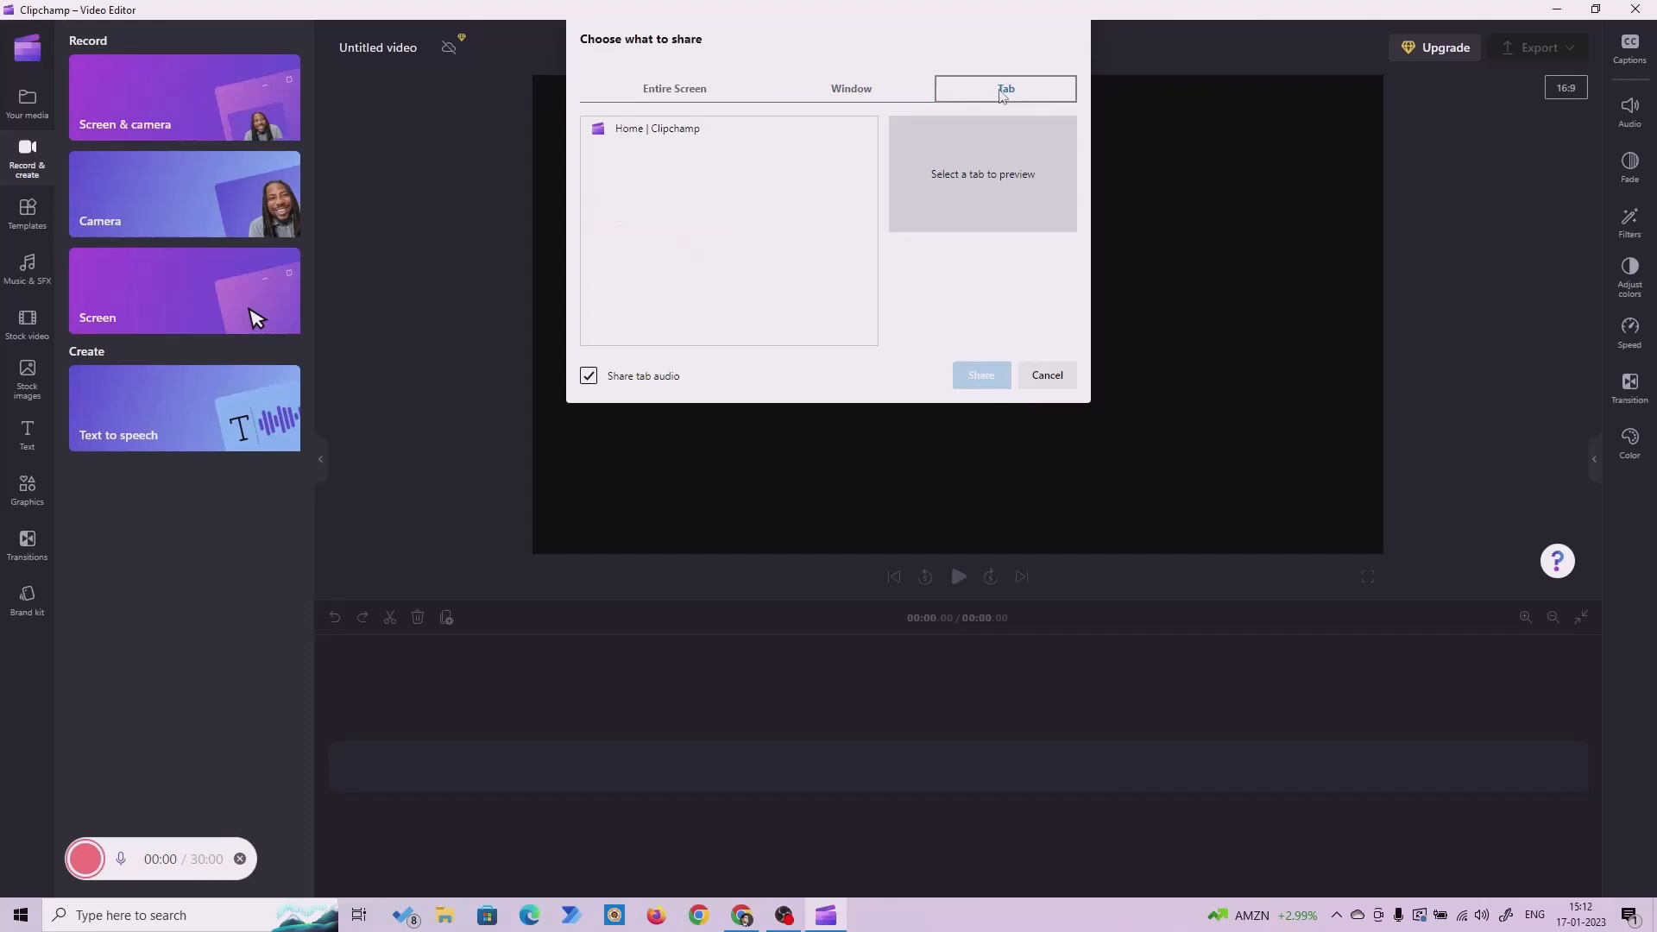
{"action": "left_click", "coordinate": [706, 92]}
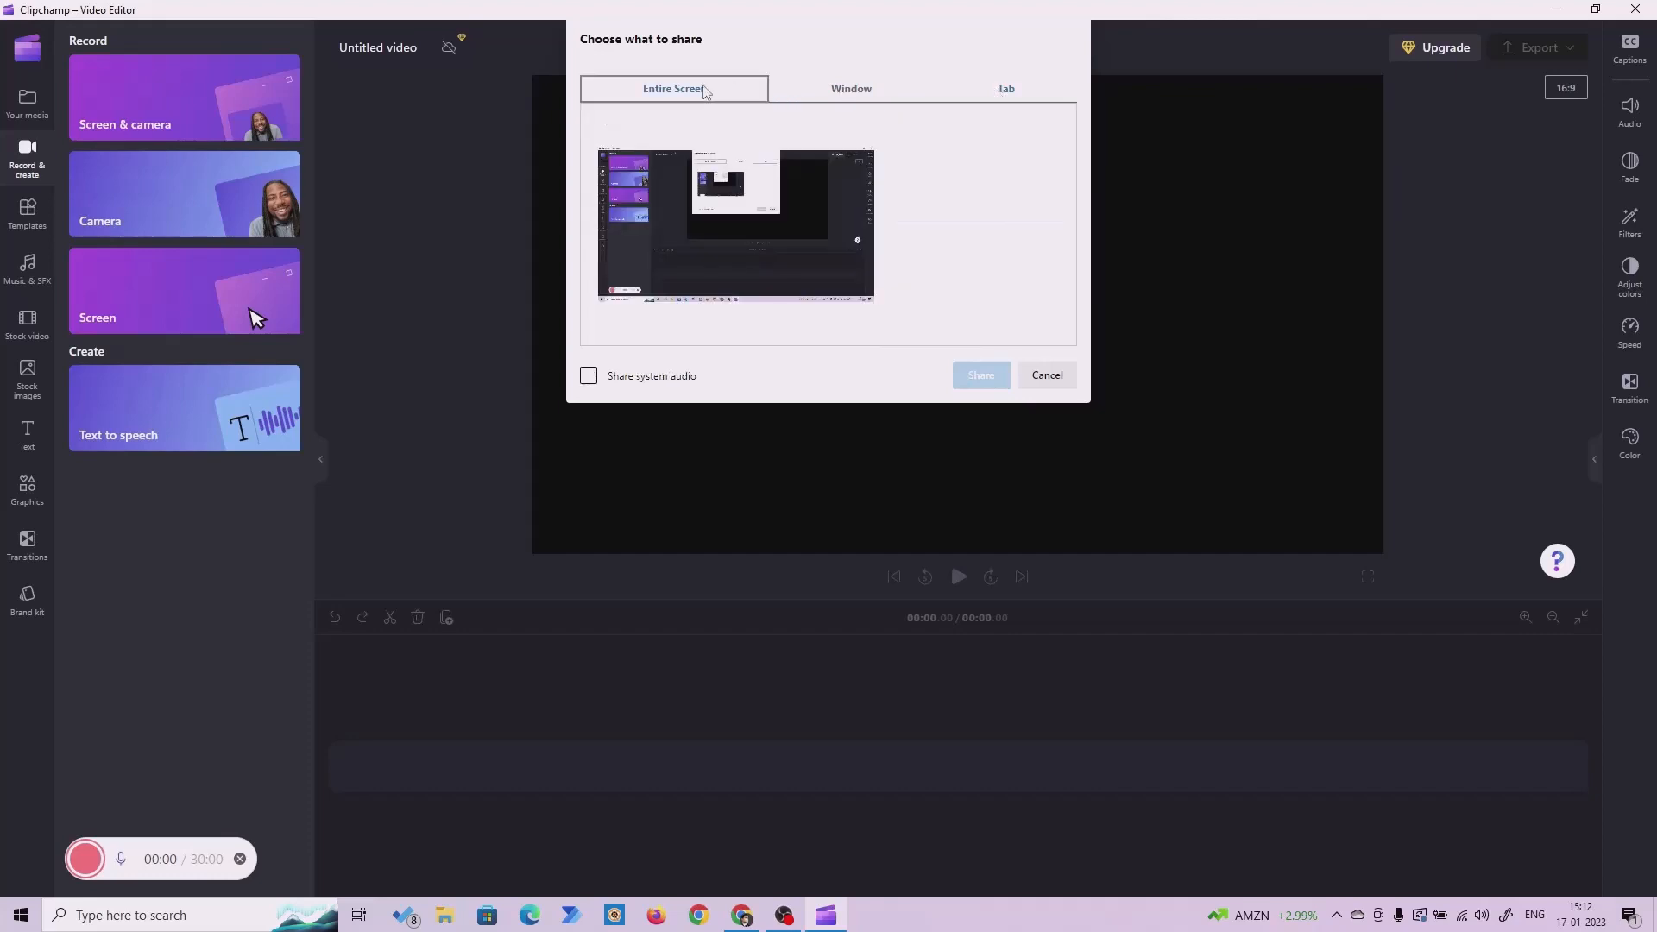
{"action": "left_click", "coordinate": [589, 376]}
{"action": "left_click", "coordinate": [590, 377]}
{"action": "left_click", "coordinate": [738, 238]}
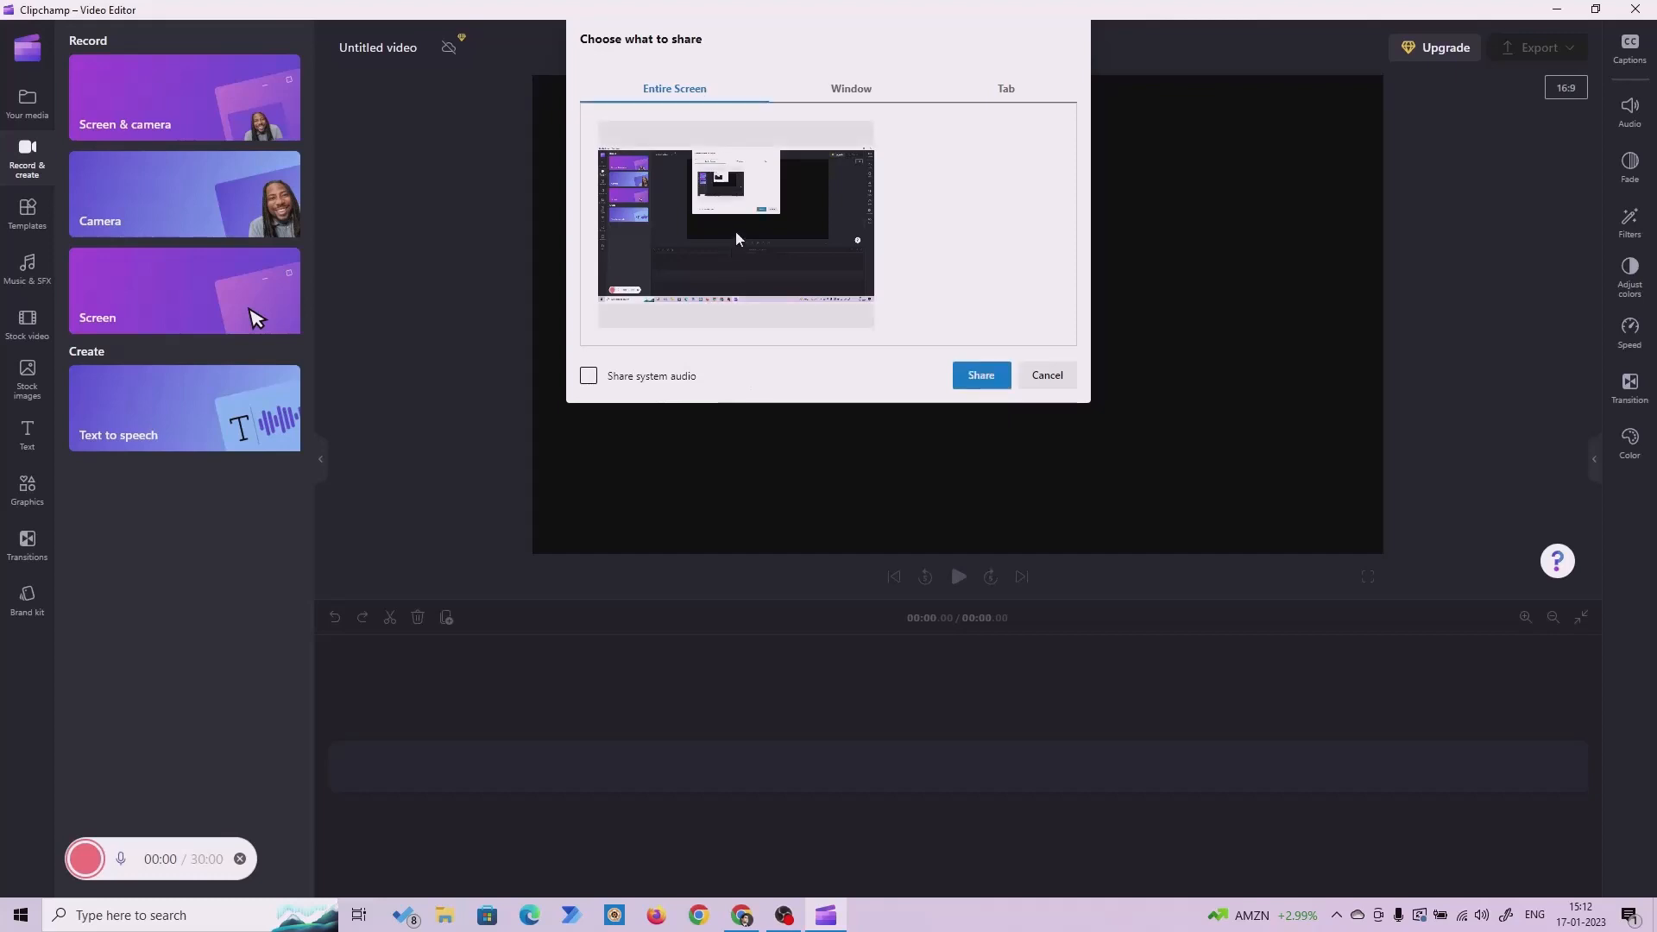
{"action": "left_click", "coordinate": [981, 374]}
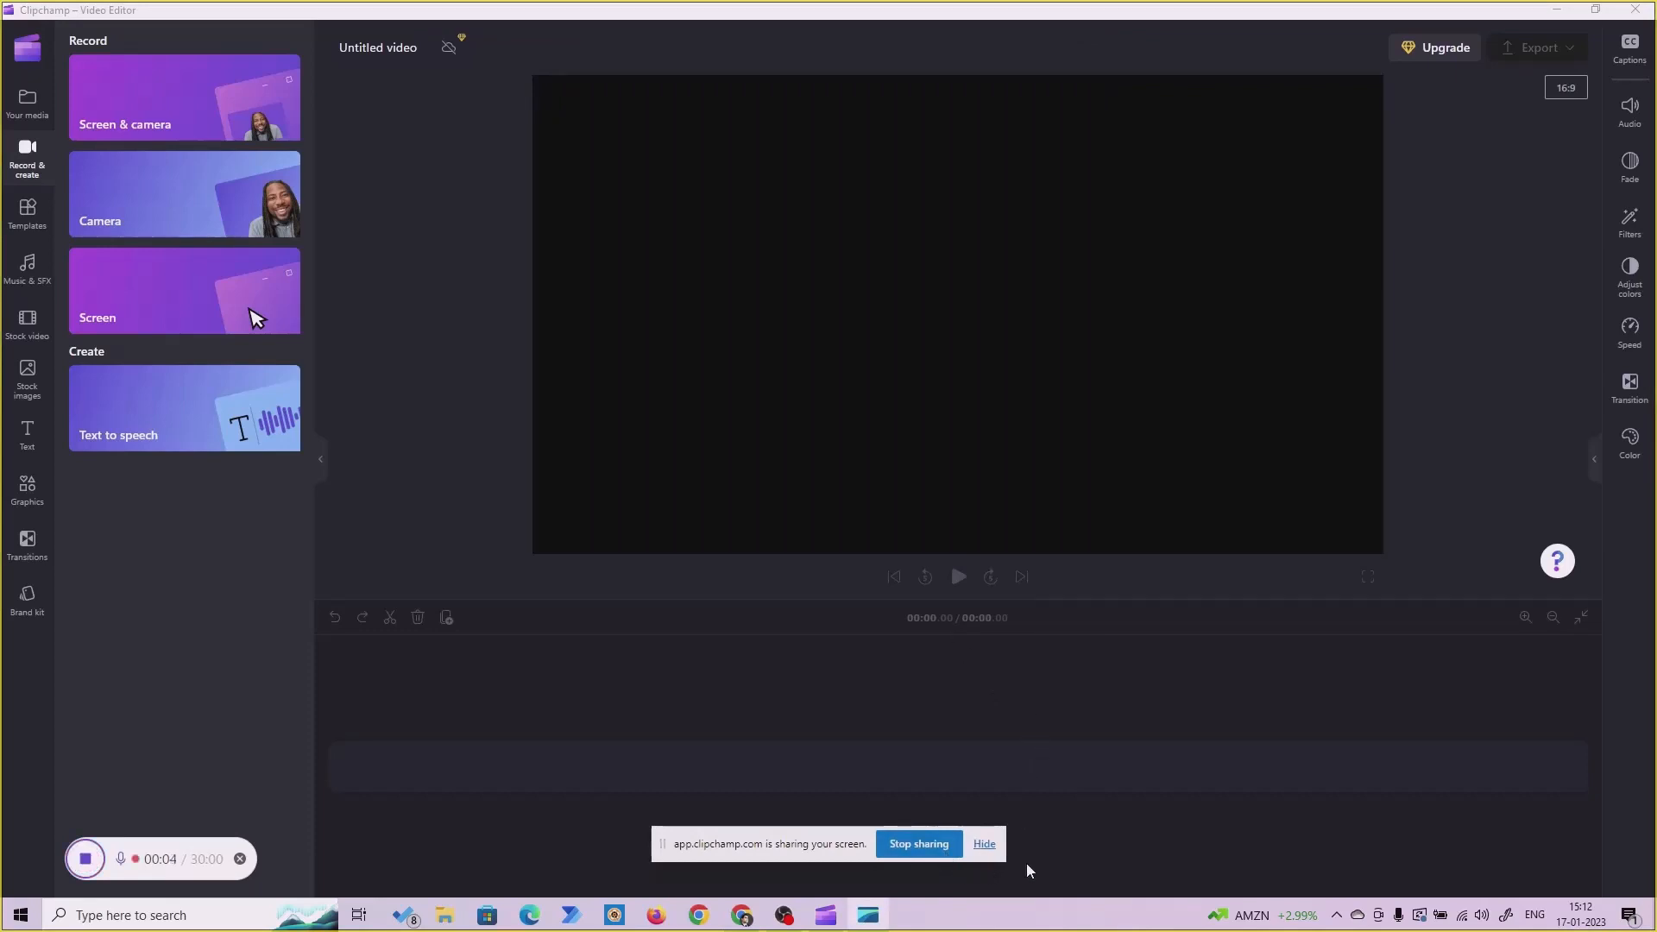
Hide the sharing notice, switch to ChatGPT in Chrome and submit the example prompt "Explain quantum computing in simple terms"
{"action": "left_click", "coordinate": [987, 844]}
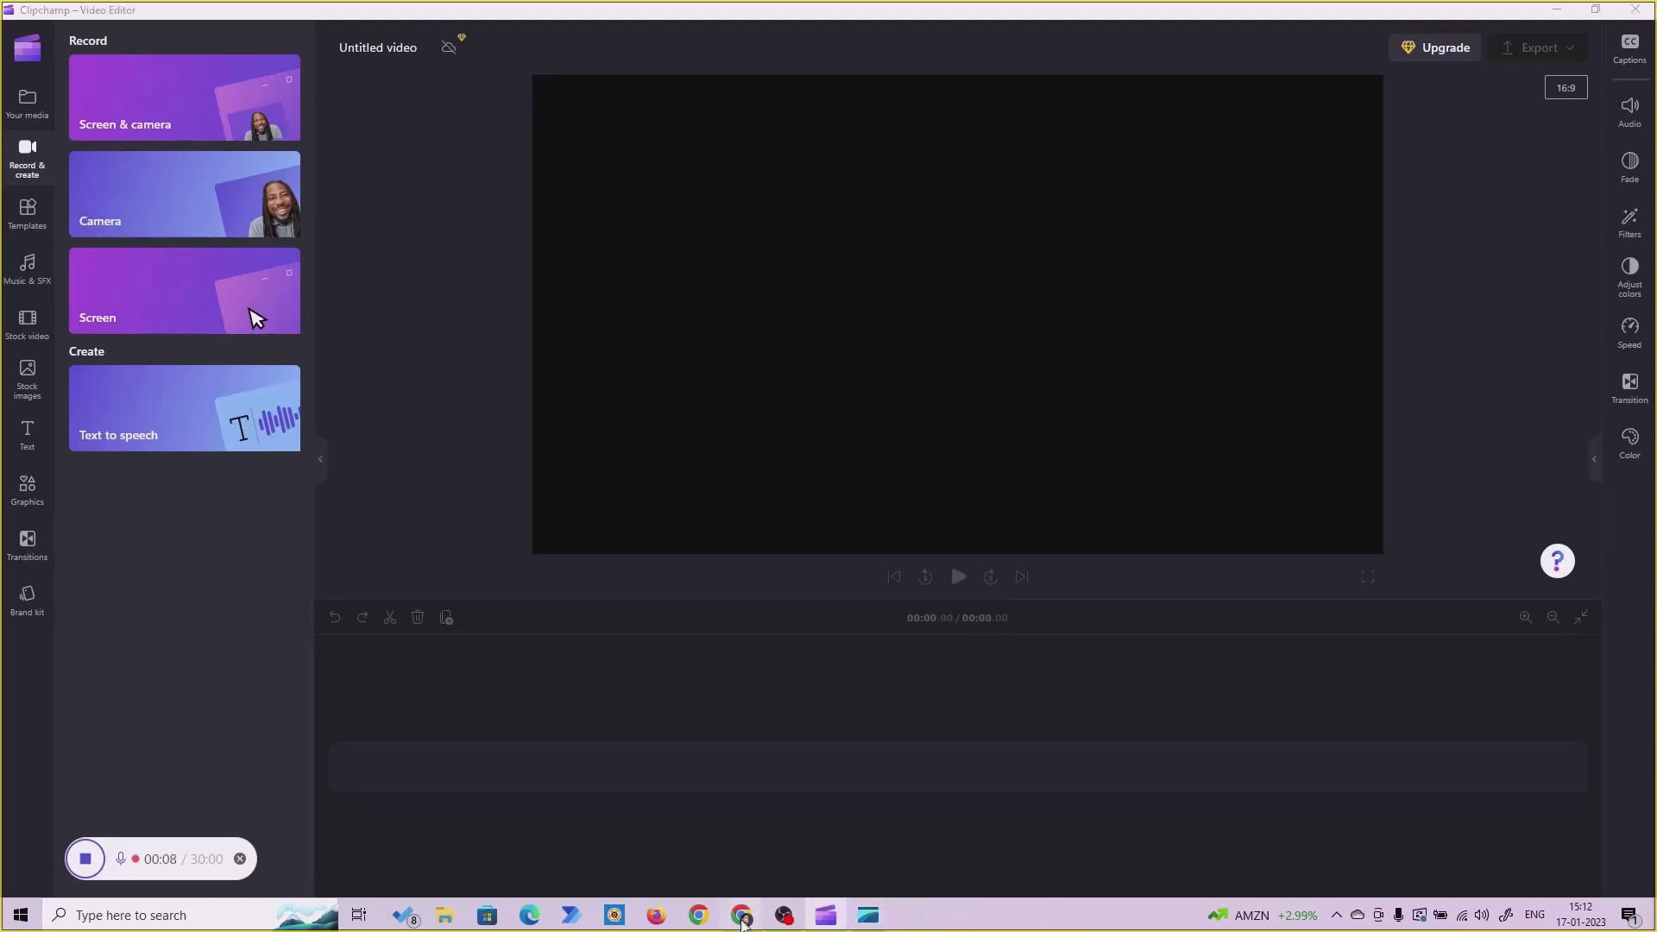
{"action": "left_click", "coordinate": [742, 916]}
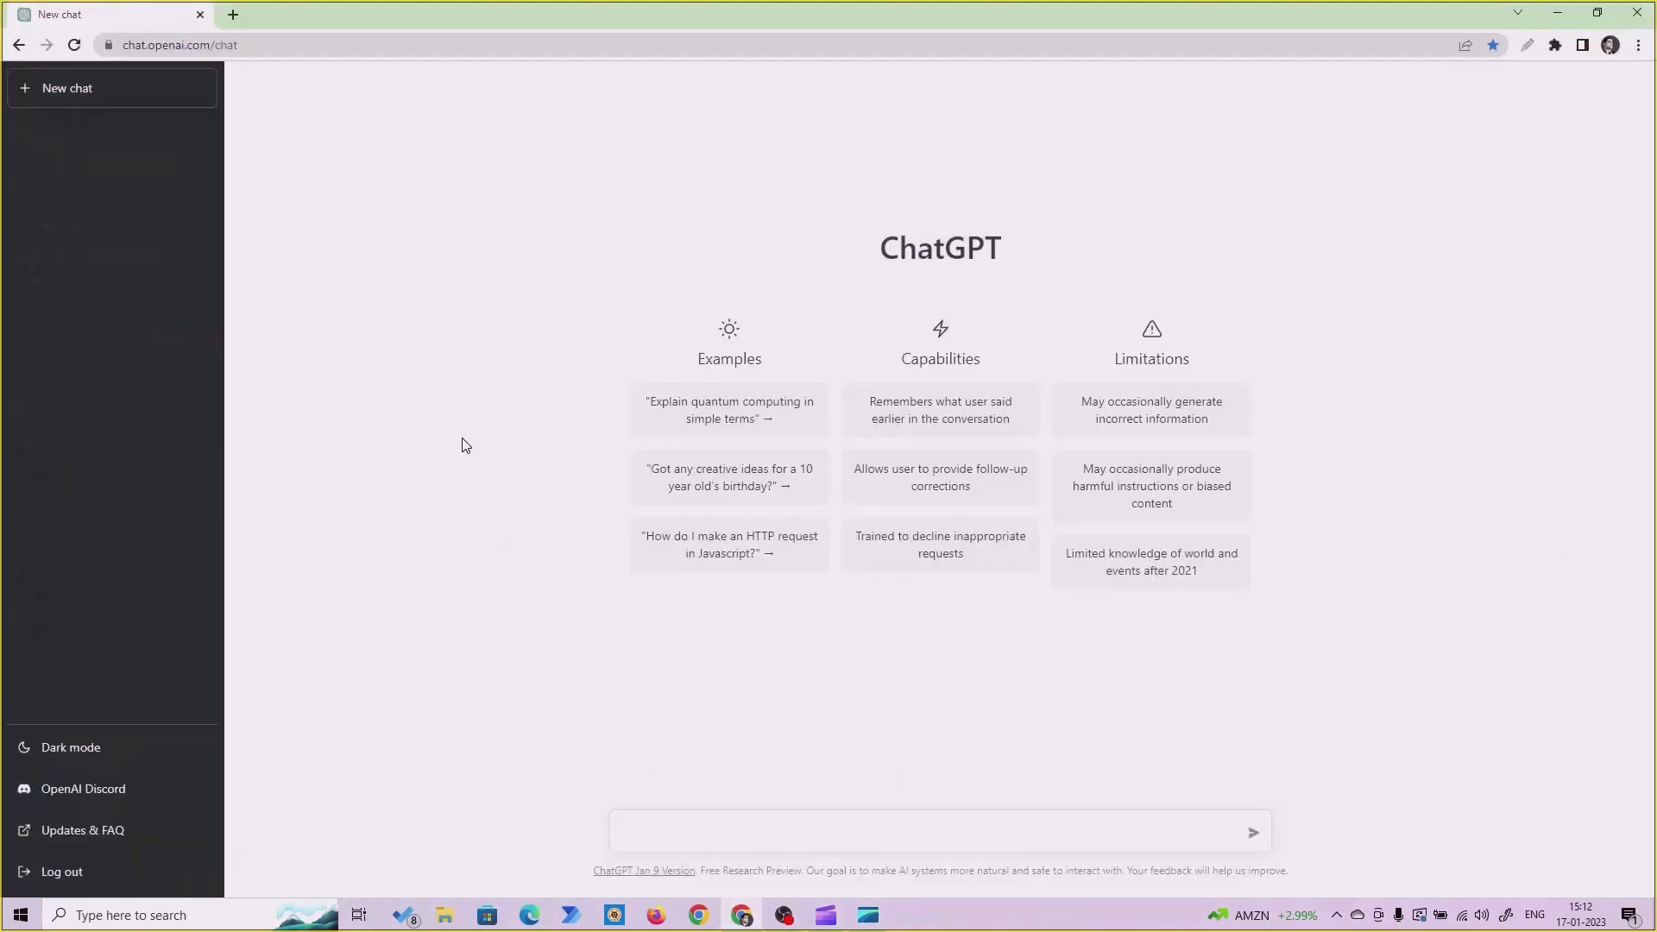
{"action": "left_click", "coordinate": [733, 415]}
{"action": "left_click", "coordinate": [1253, 833]}
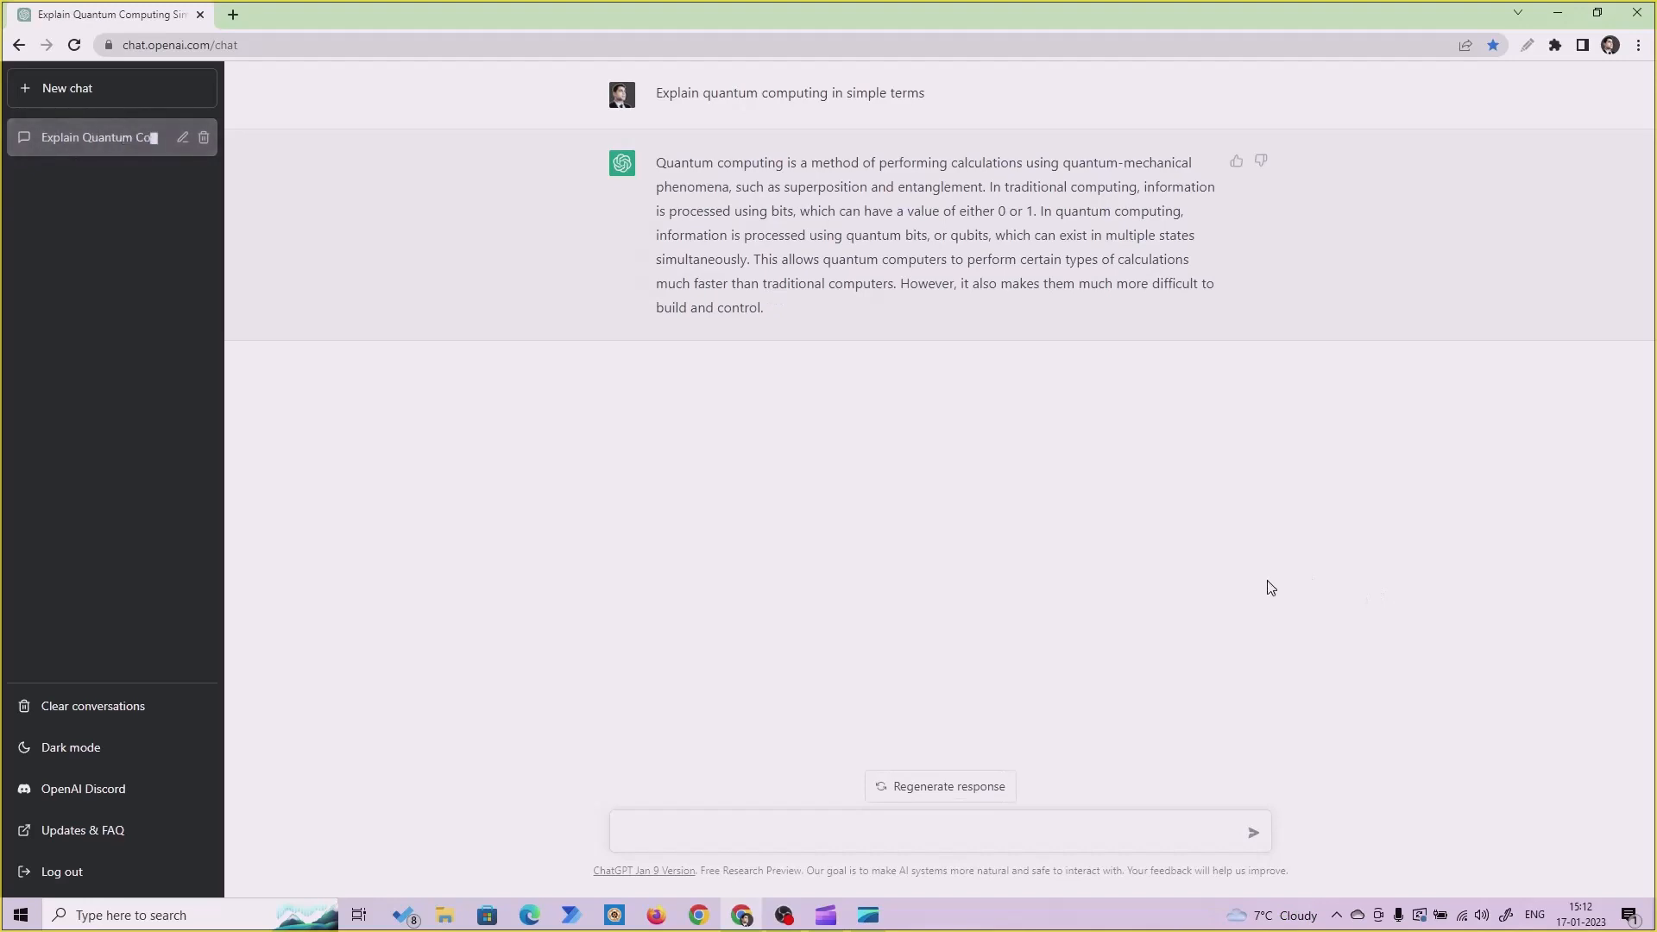
Stop the screen sharing, return to Clipchamp and save the recording for editing
{"action": "left_click", "coordinate": [867, 919]}
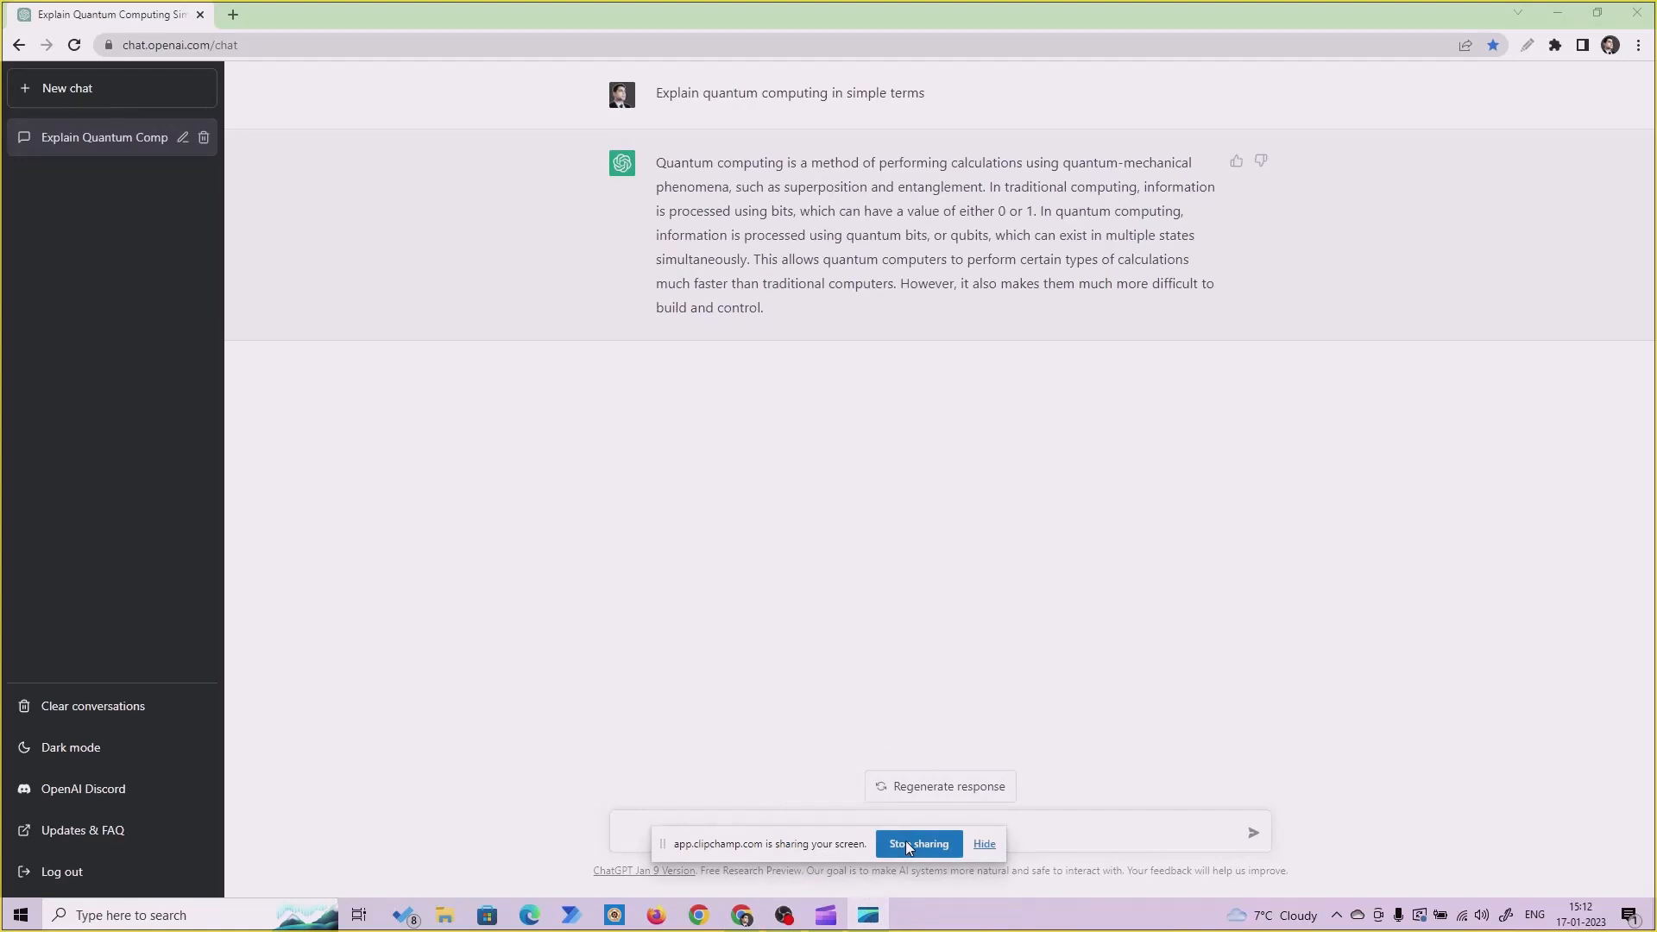
{"action": "left_click", "coordinate": [926, 852]}
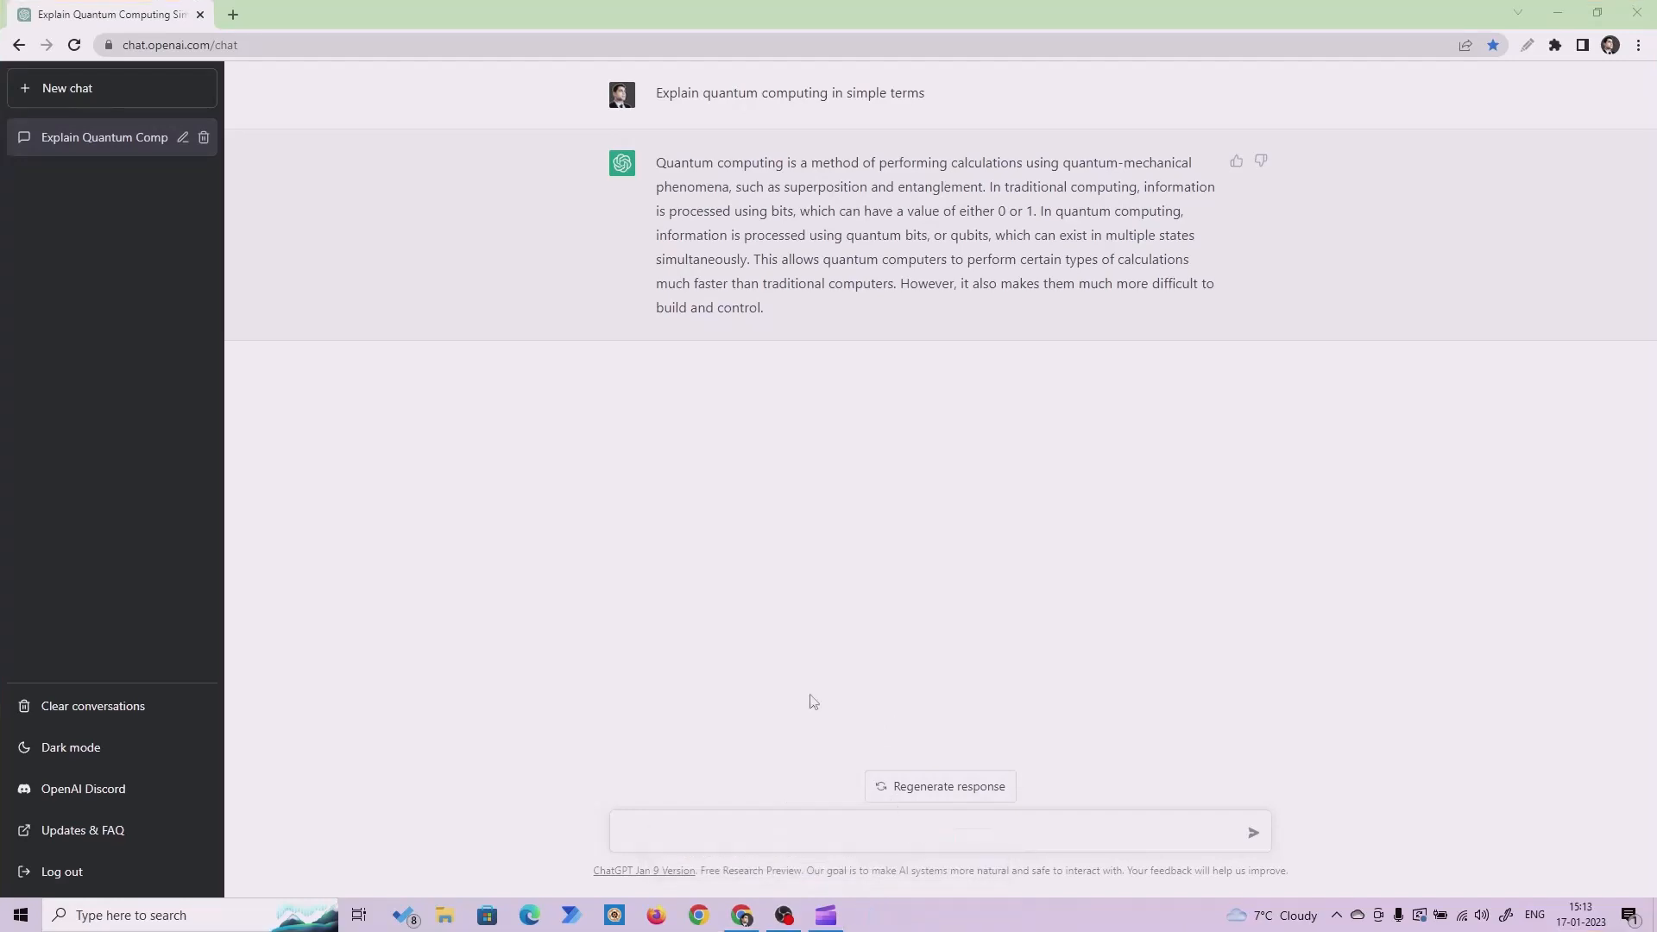
{"action": "left_click", "coordinate": [827, 914]}
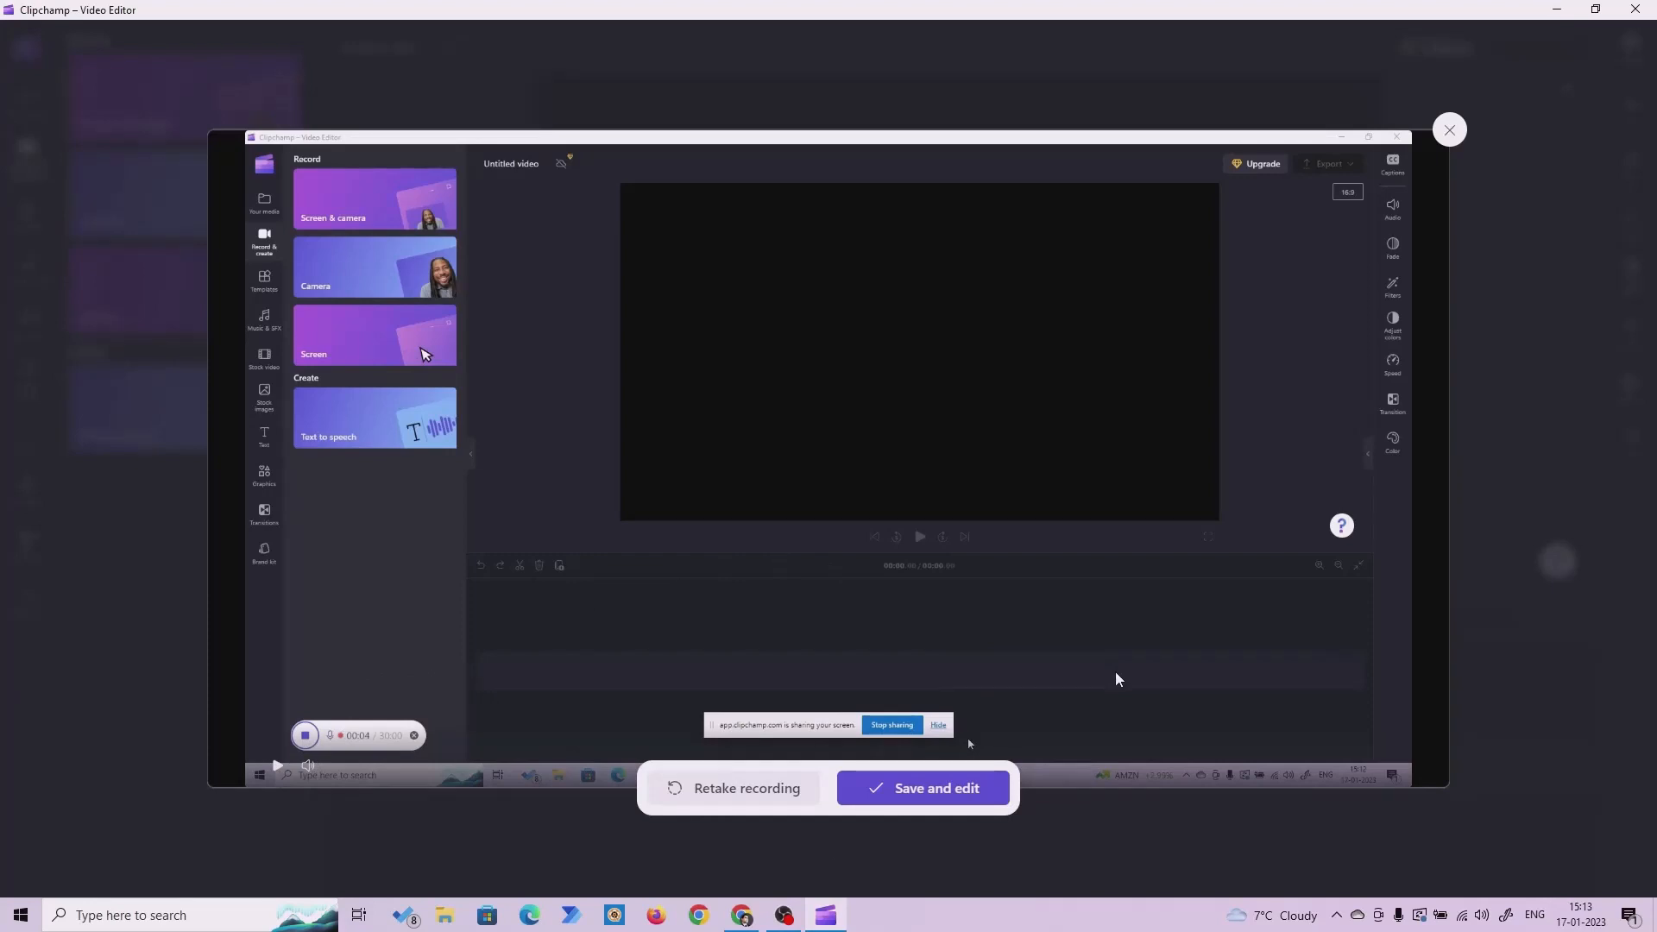
{"action": "left_click", "coordinate": [940, 794]}
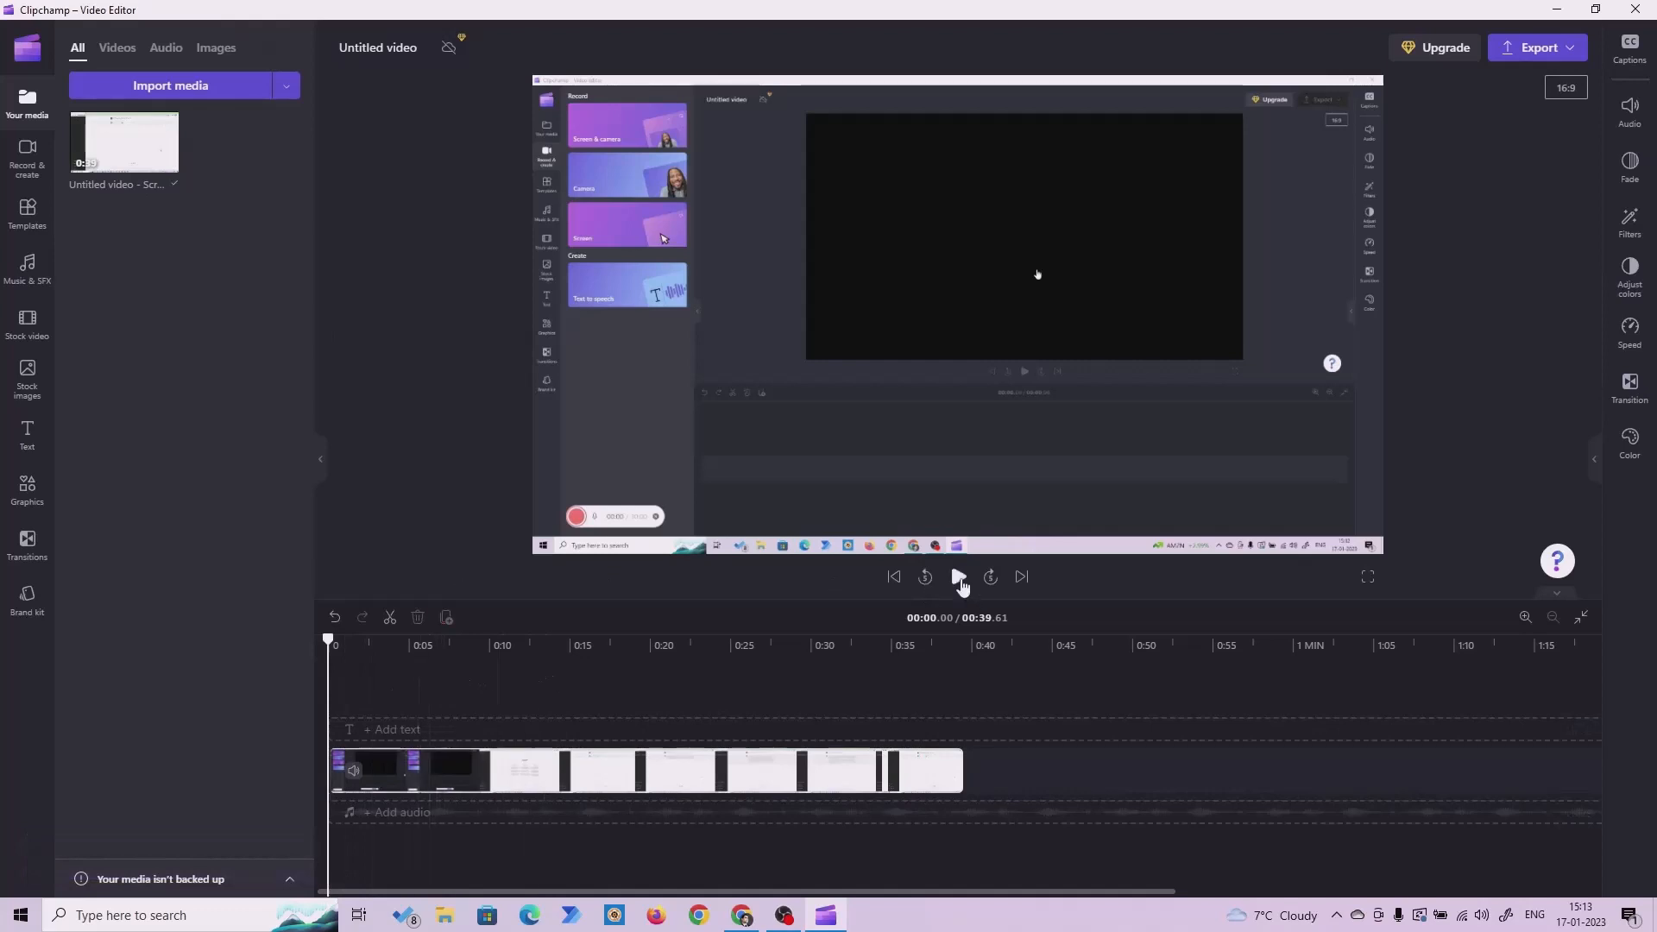
Play back the screen recording from the beginning of the timeline to review it
{"action": "left_click", "coordinate": [959, 577]}
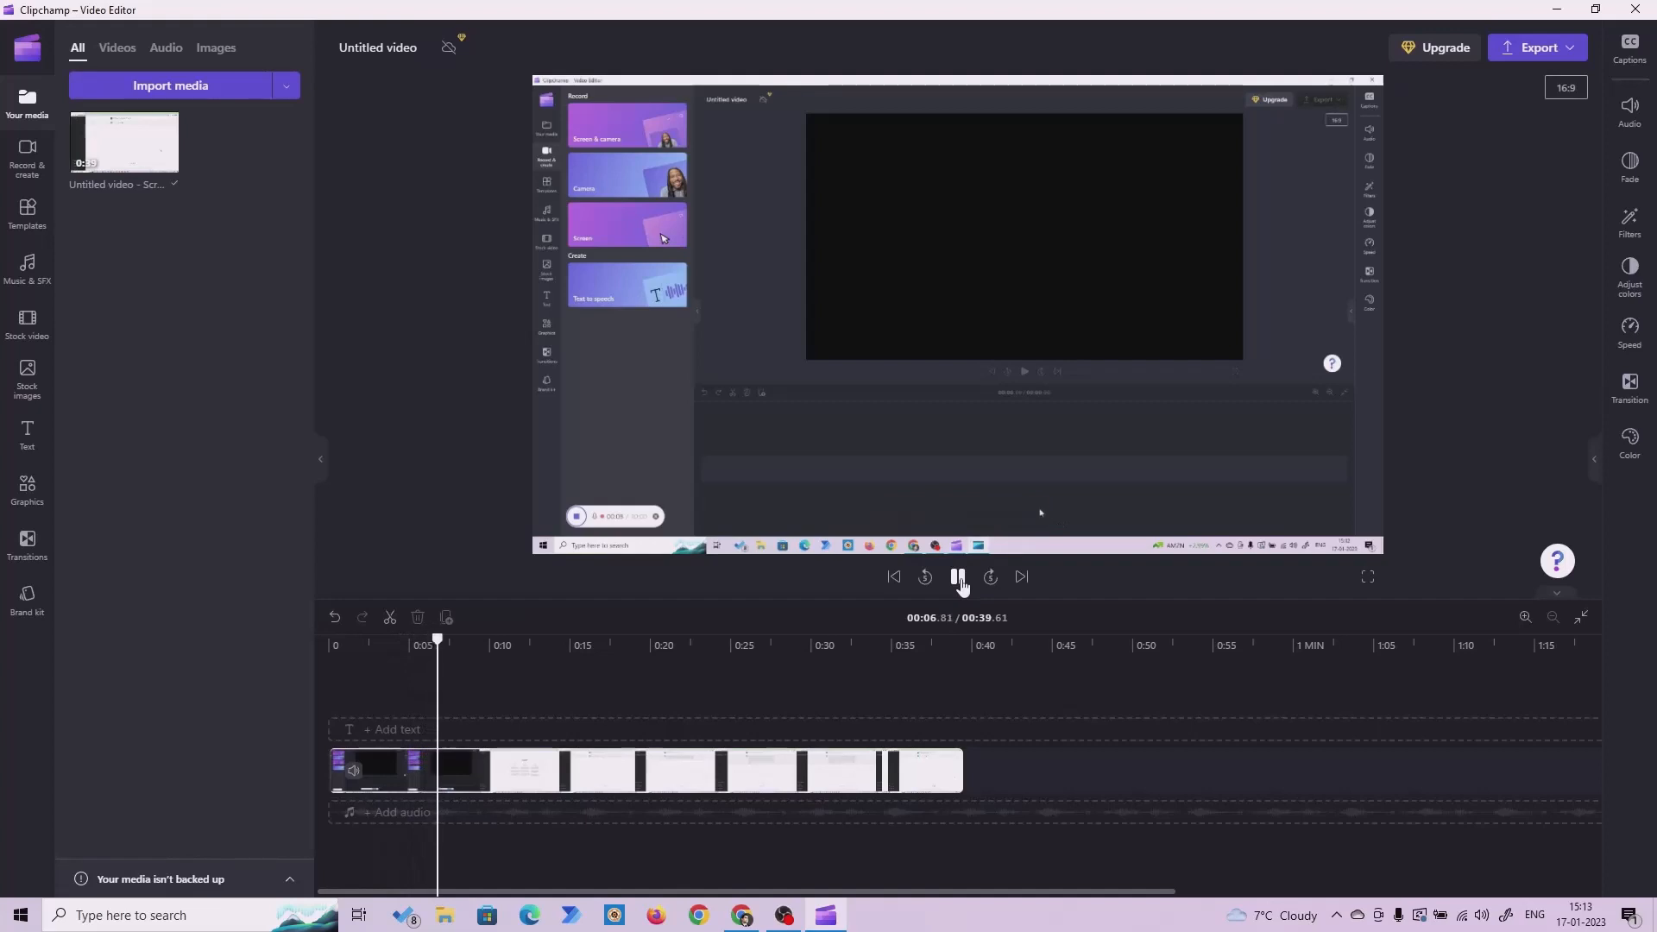
{"action": "left_click", "coordinate": [959, 578]}
{"action": "left_click_drag", "start_coordinate": [438, 640], "coordinate": [328, 640]}
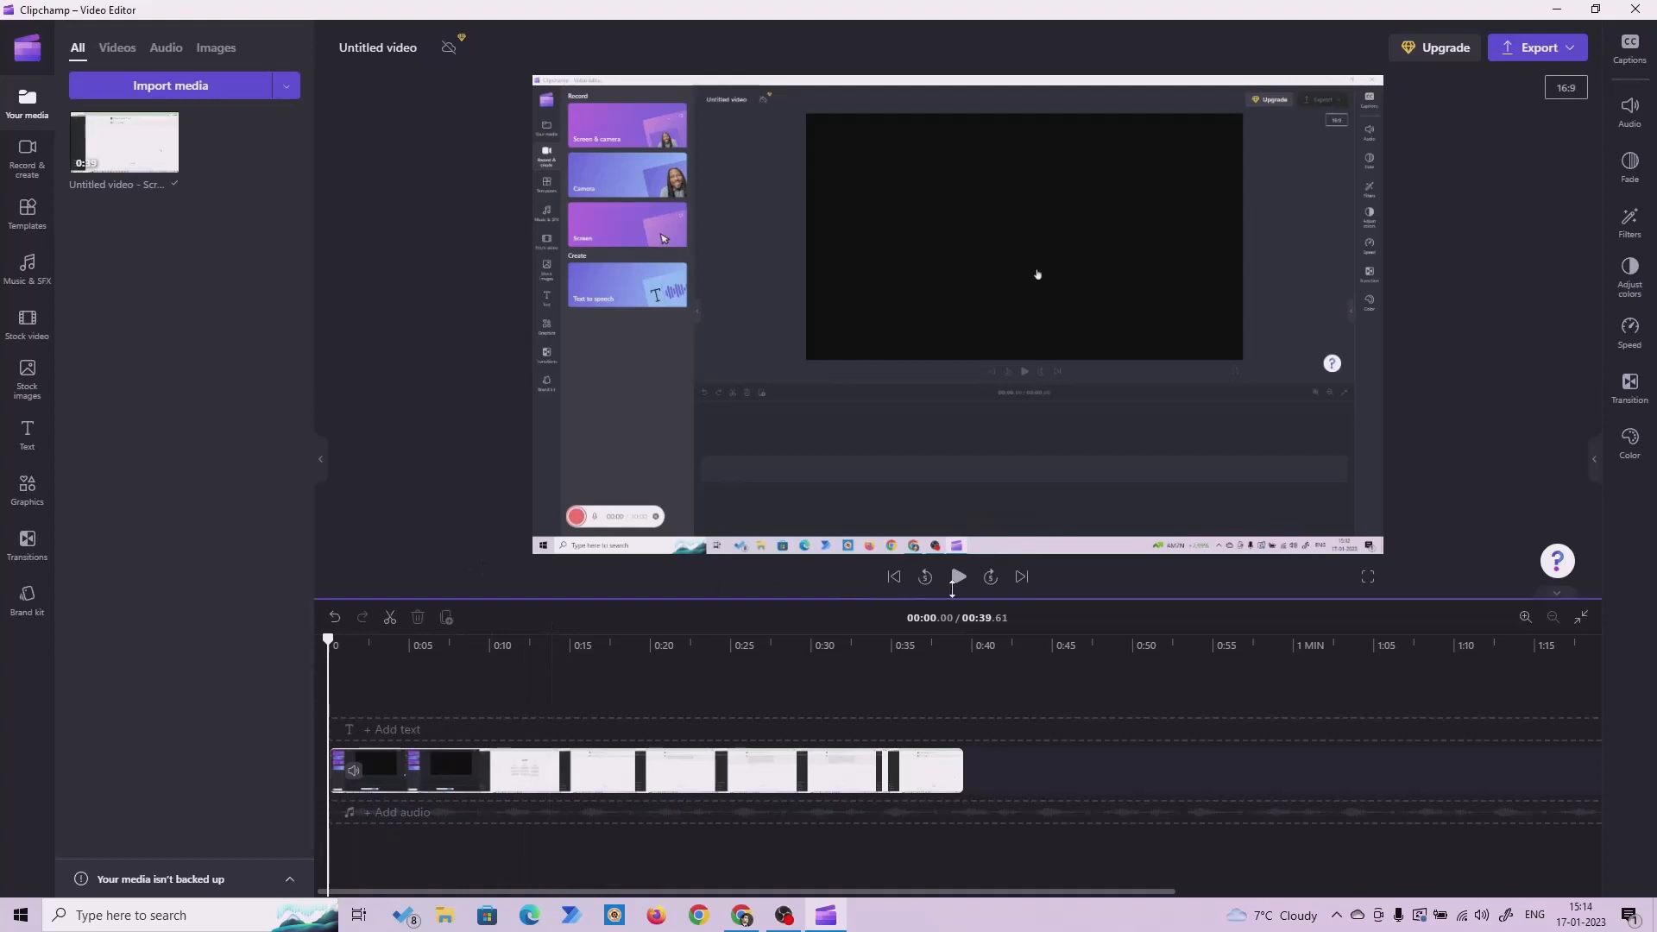
{"action": "left_click", "coordinate": [960, 578]}
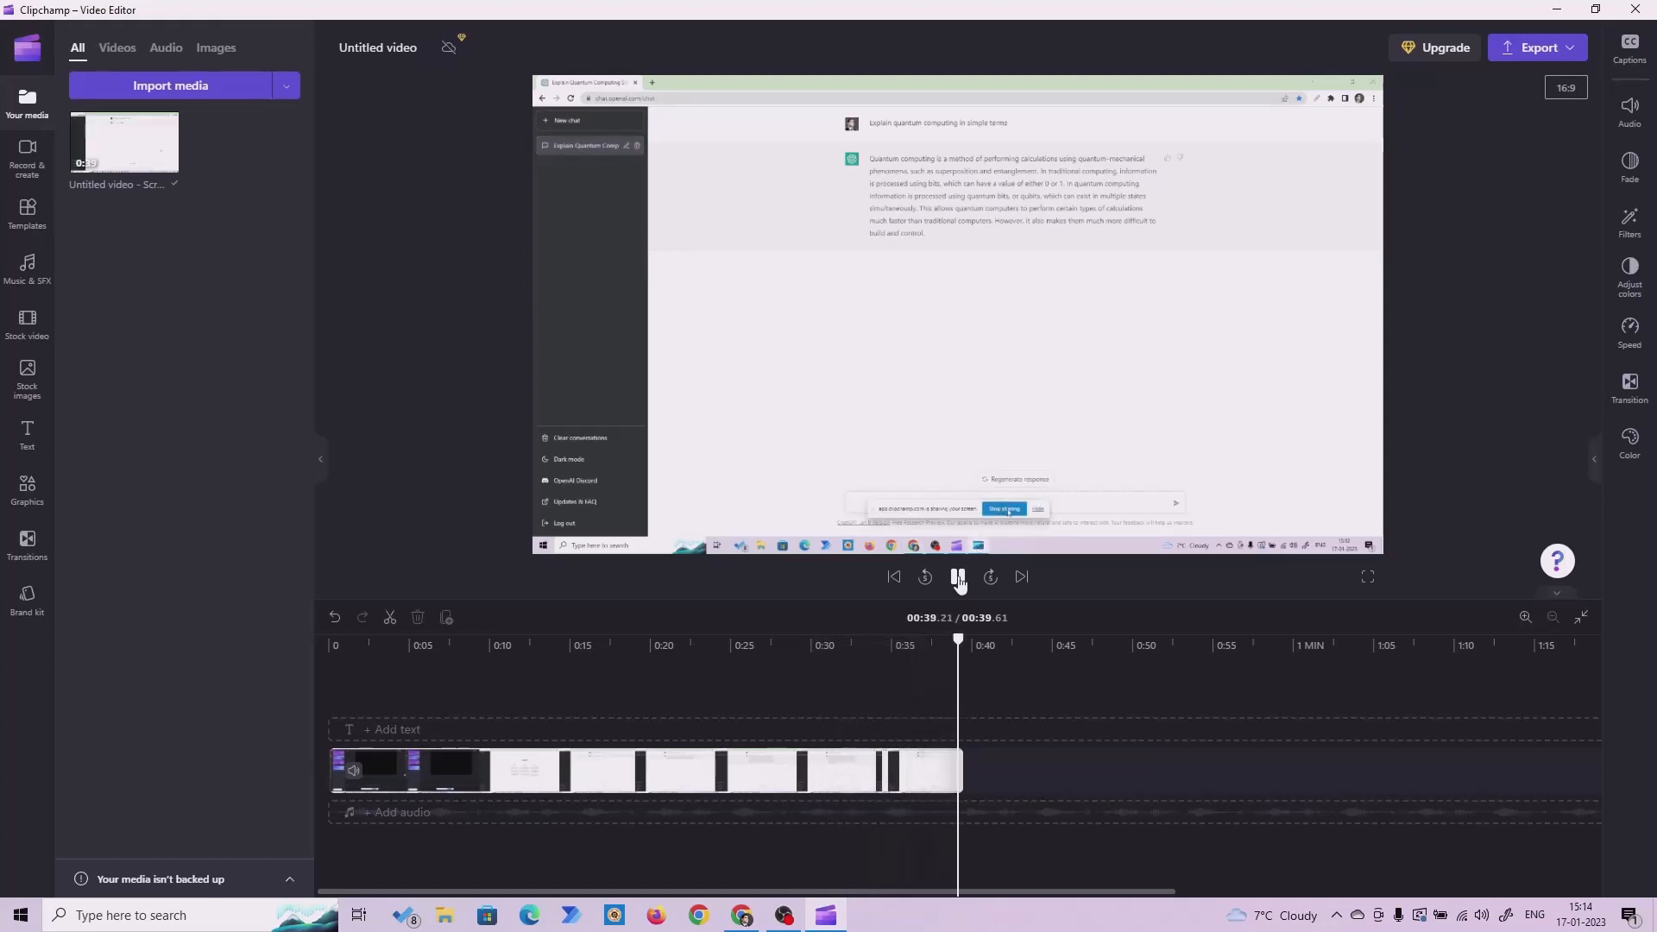
Trim about 1.3 s from the recording's start and about 0.1 s from its end, and detach its audio
{"action": "left_click", "coordinate": [949, 771]}
{"action": "mouse_move", "coordinate": [960, 768]}
{"action": "left_mouse_down"}
{"action": "mouse_move", "coordinate": [943, 769]}
{"action": "mouse_move", "coordinate": [961, 770]}
{"action": "left_mouse_up"}
{"action": "left_click_drag", "start_coordinate": [336, 770], "coordinate": [353, 770]}
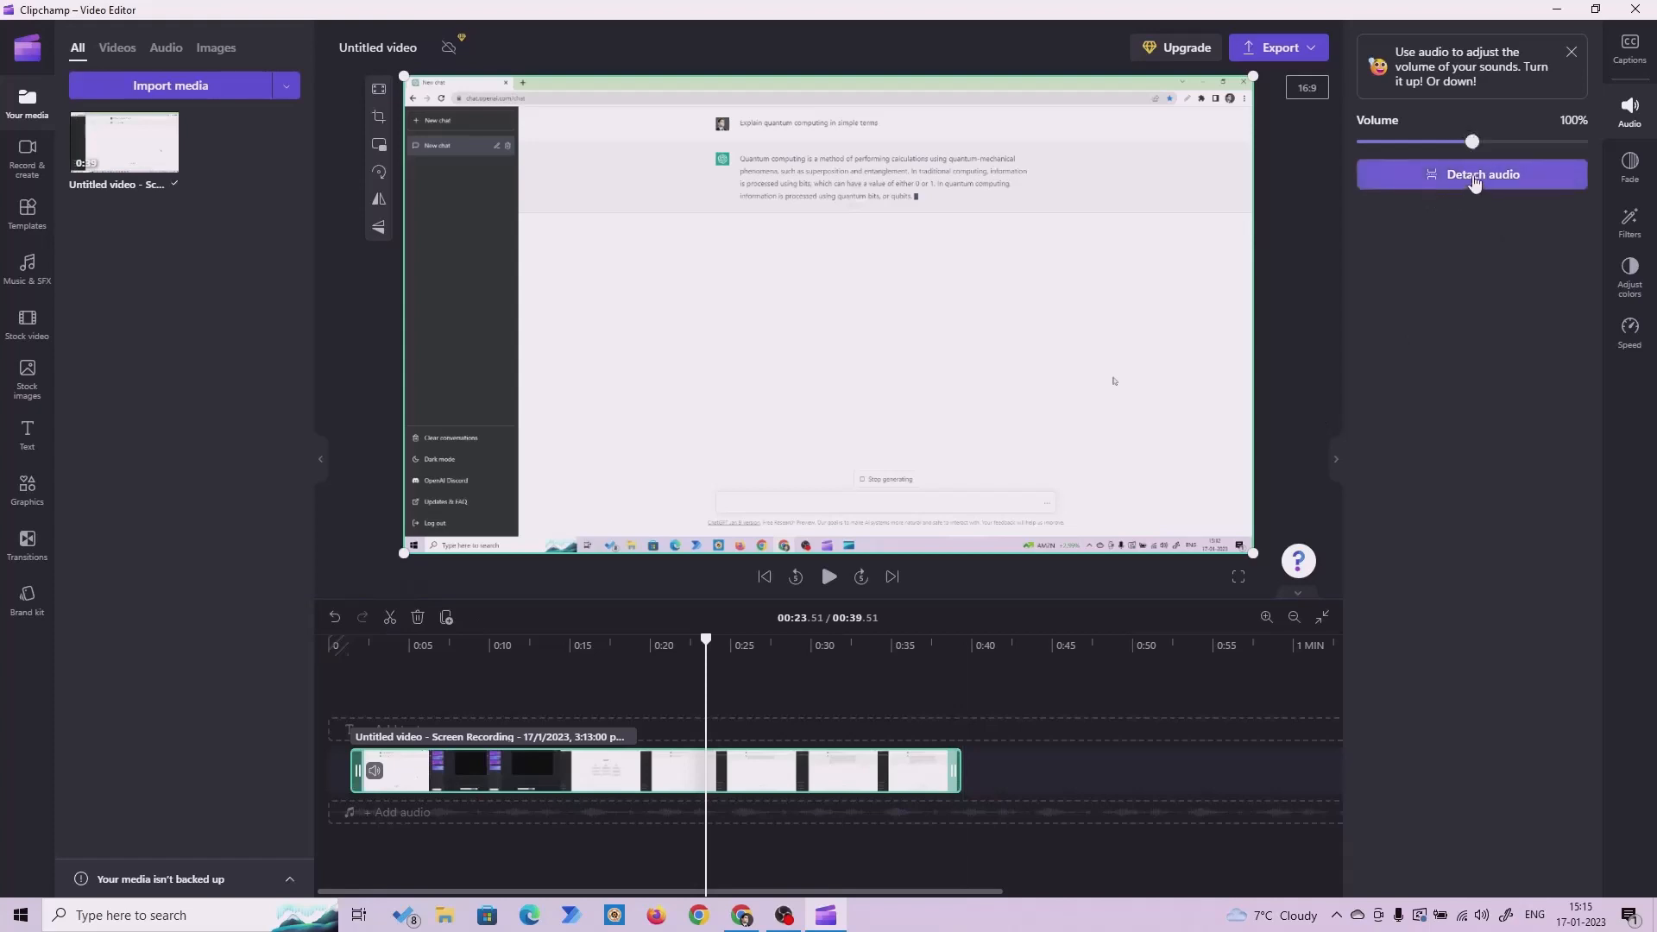
{"action": "left_click", "coordinate": [1475, 178]}
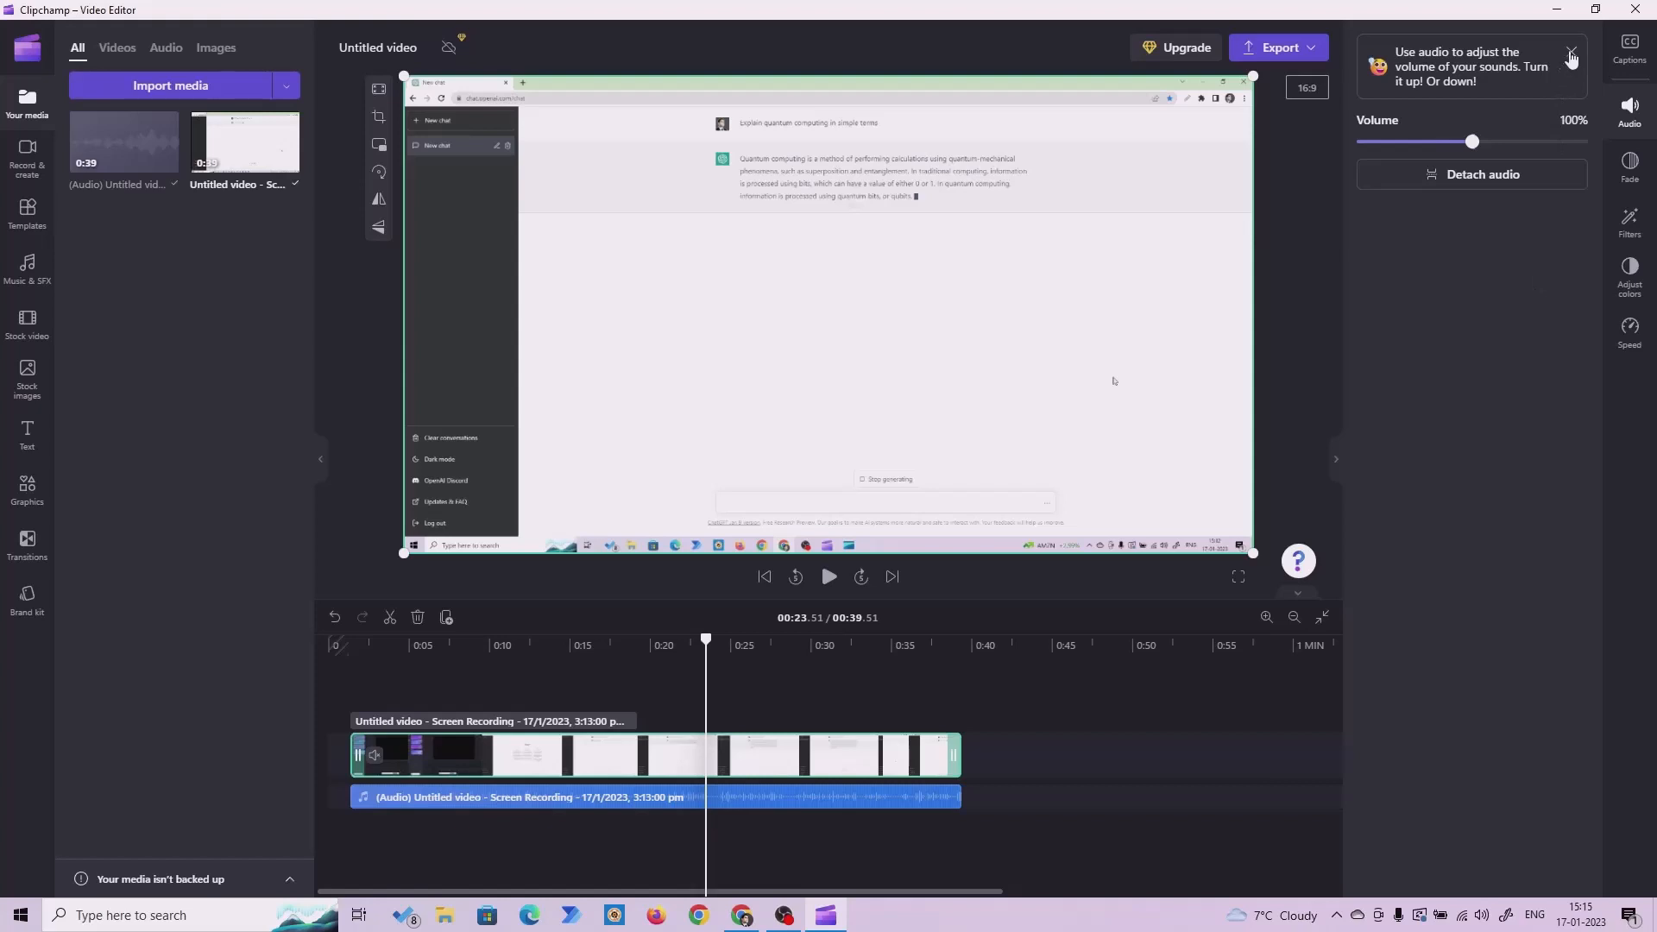
{"action": "left_click", "coordinate": [1570, 56]}
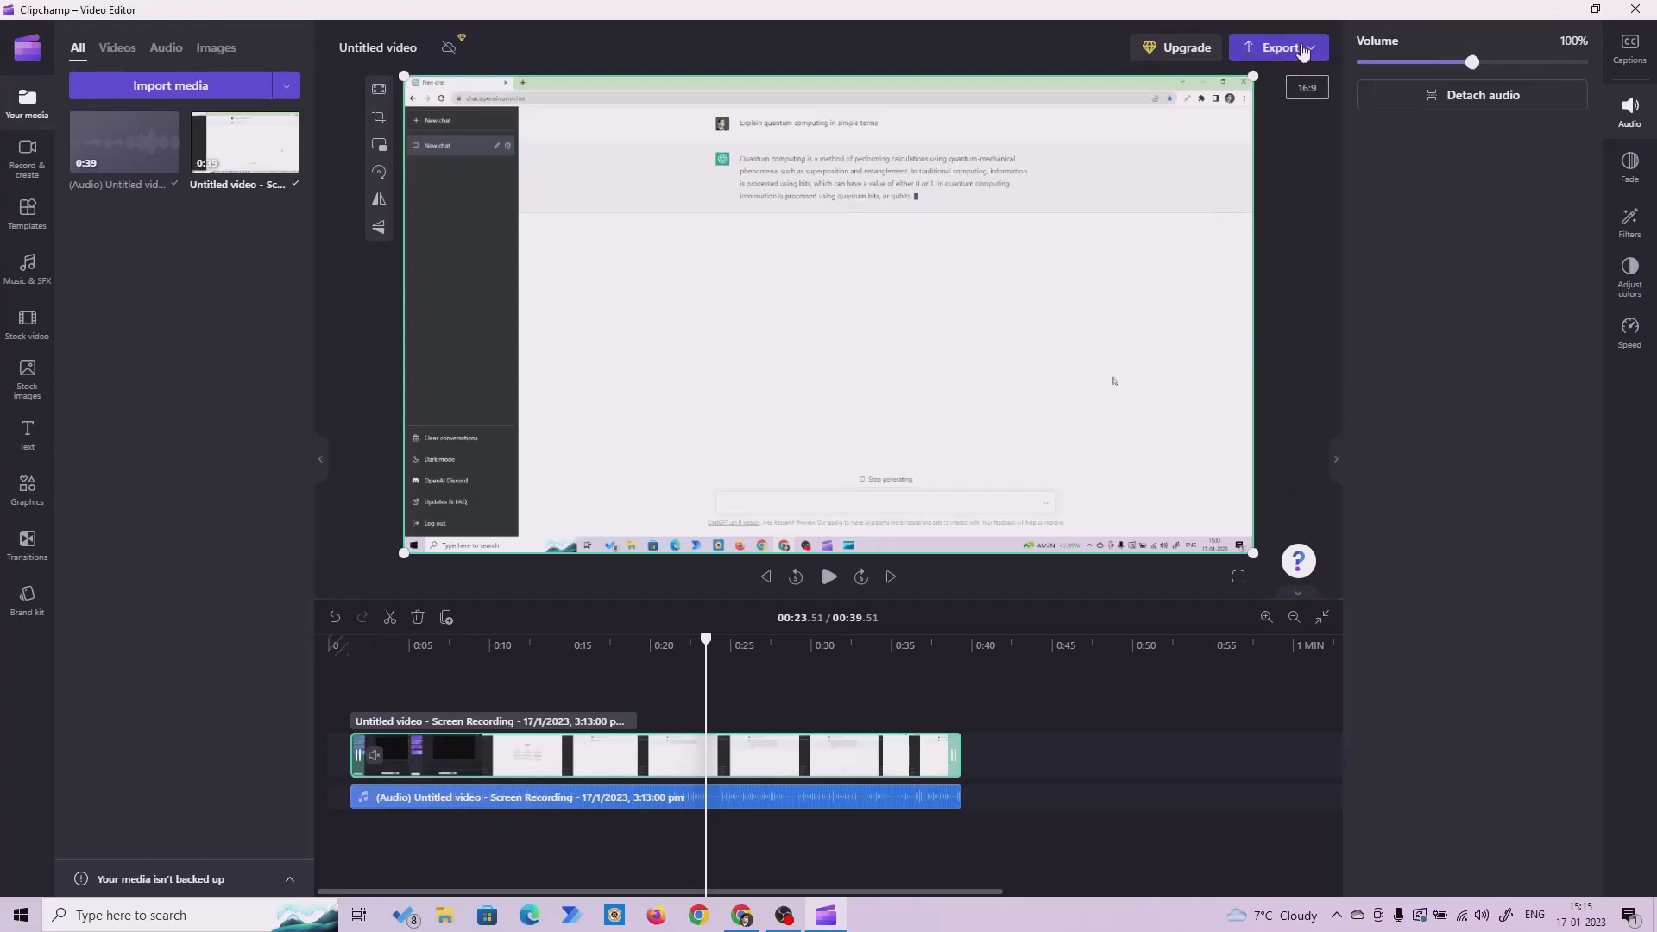
Bring up the export quality options, continuing despite the gap in the timeline
{"action": "left_click", "coordinate": [1300, 48]}
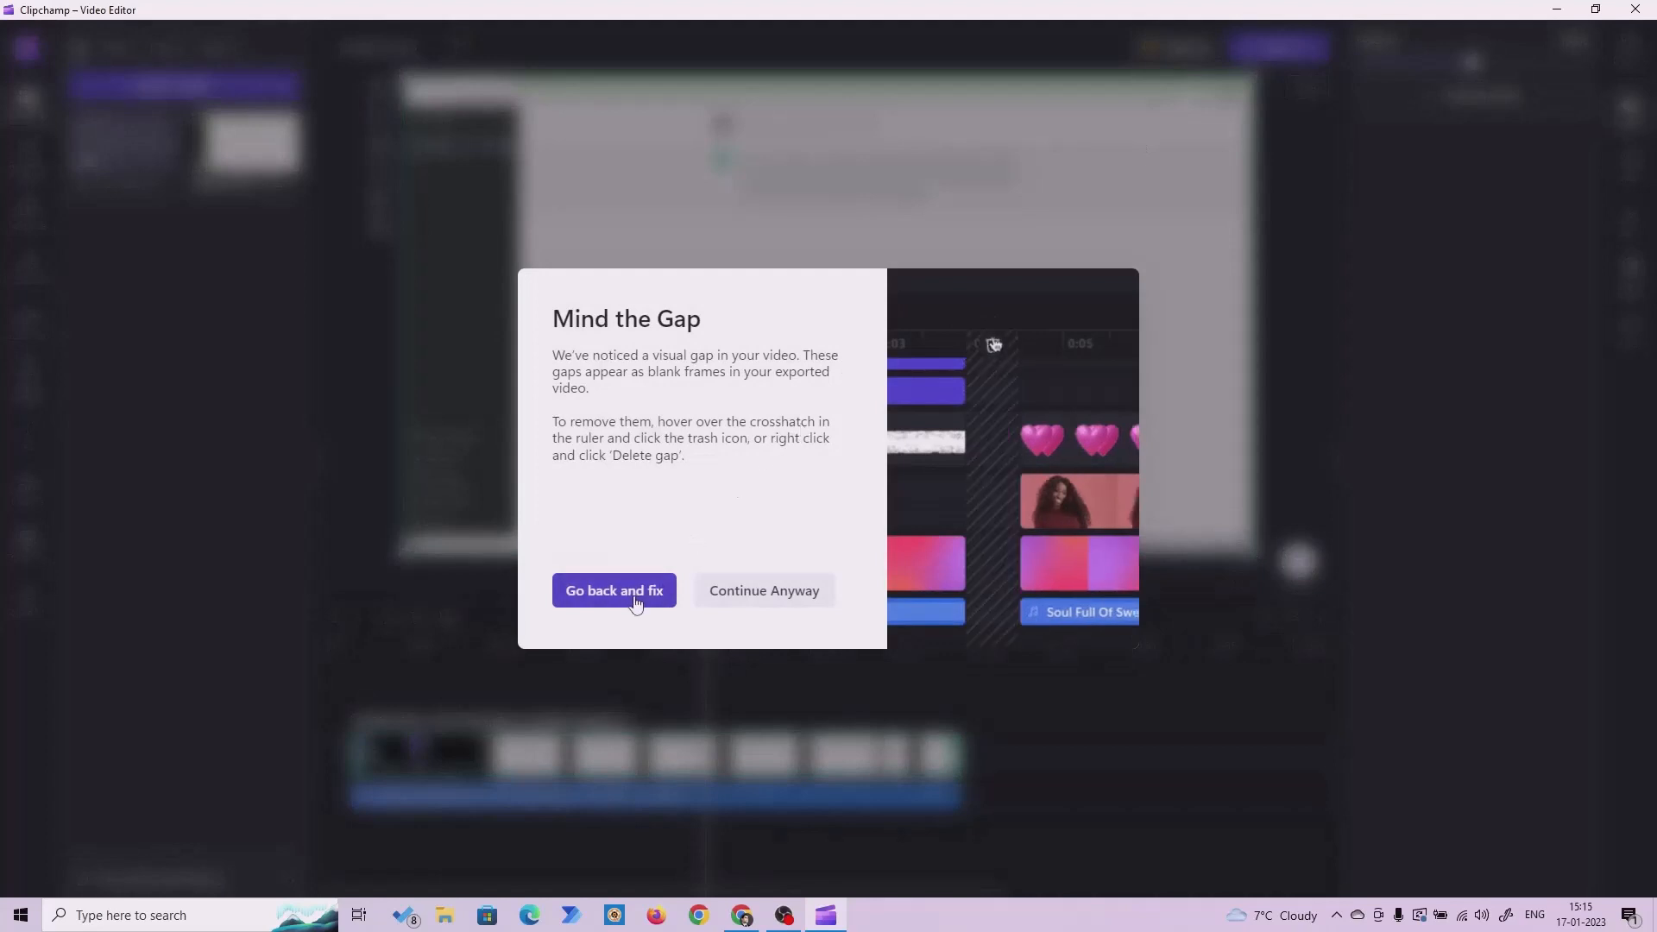
{"action": "left_click", "coordinate": [742, 592]}
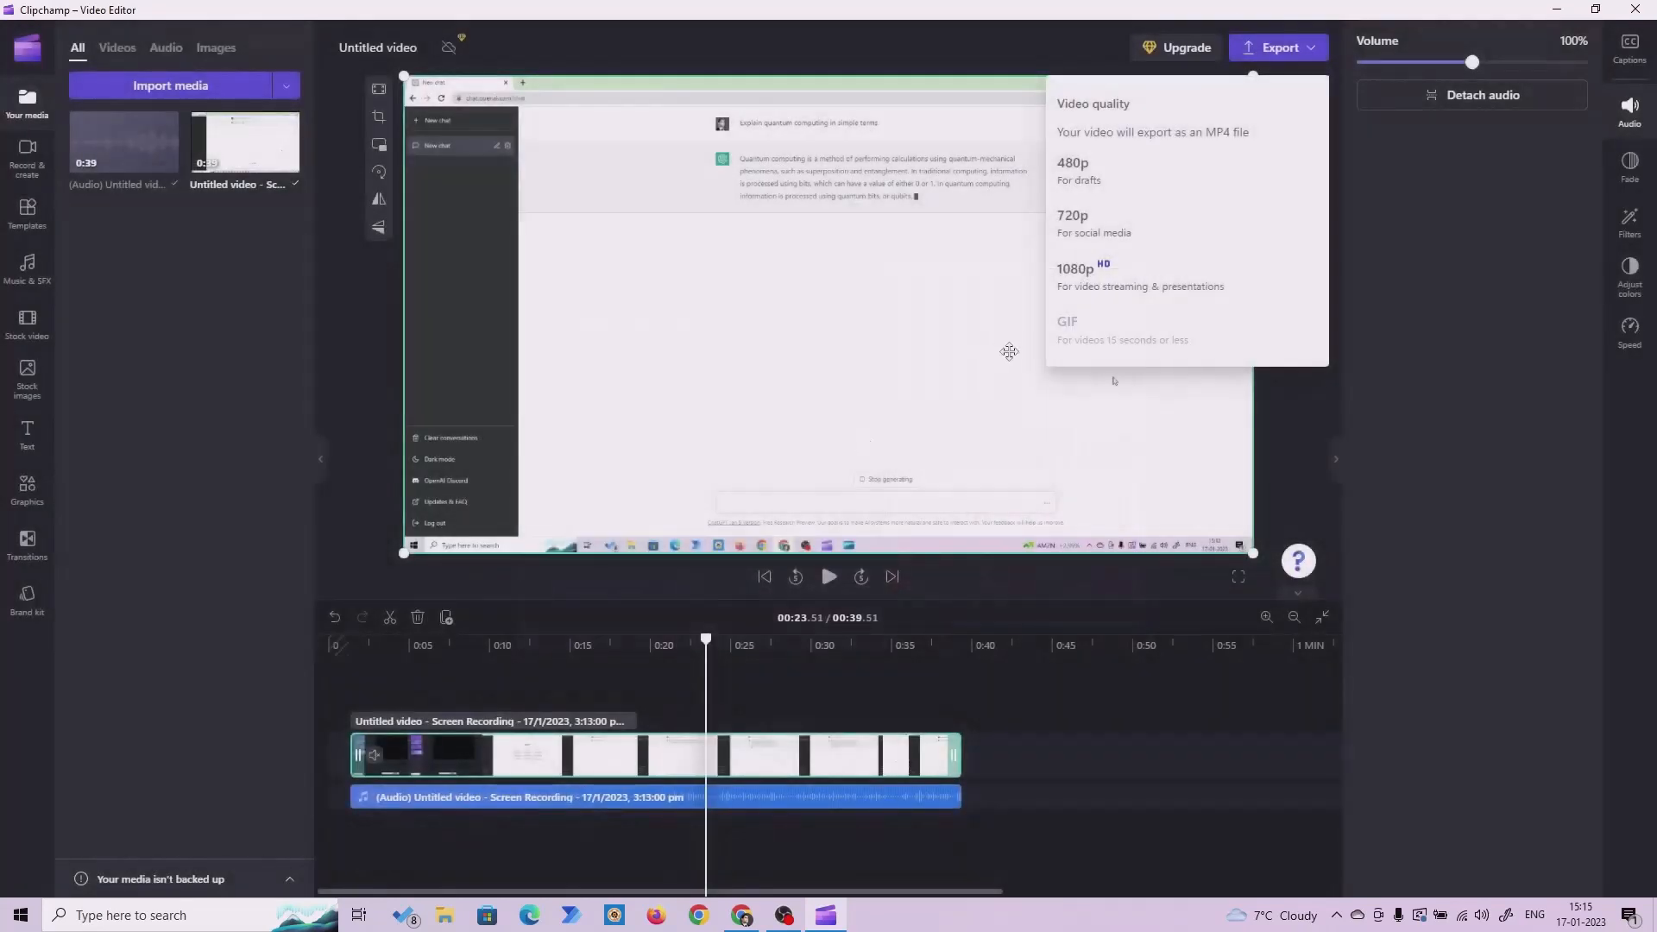
Close the gap at the timeline's start for the video and detached audio, and check the export quality options without choosing one
{"action": "left_click_drag", "start_coordinate": [553, 758], "coordinate": [531, 802]}
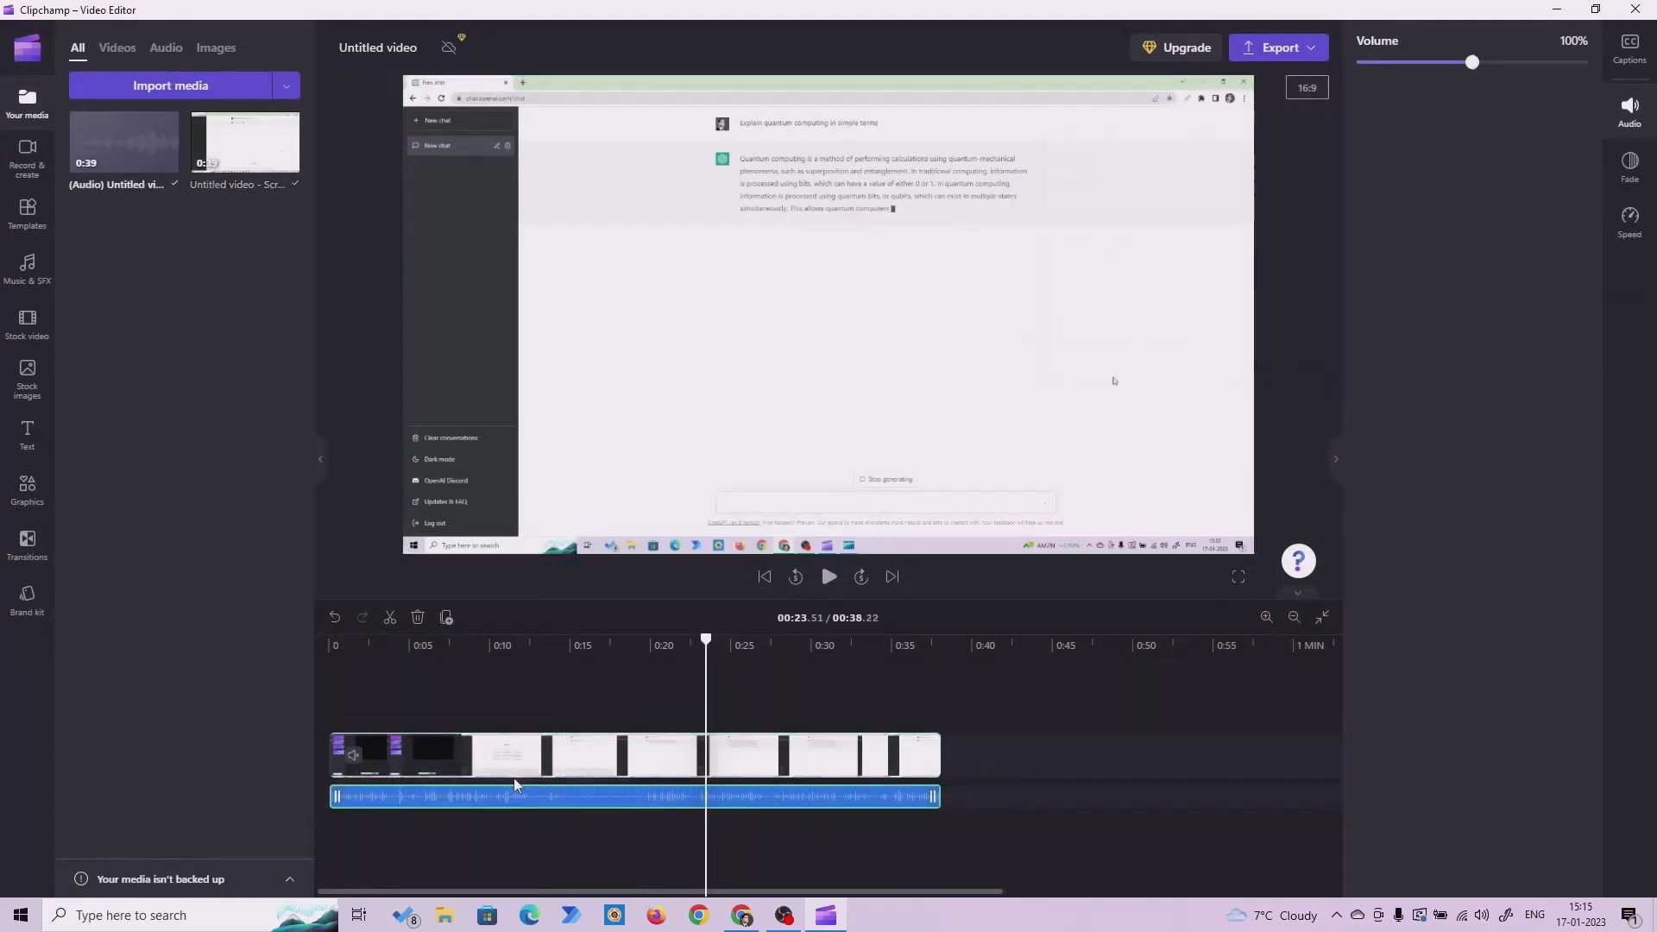
{"action": "left_click", "coordinate": [1277, 54]}
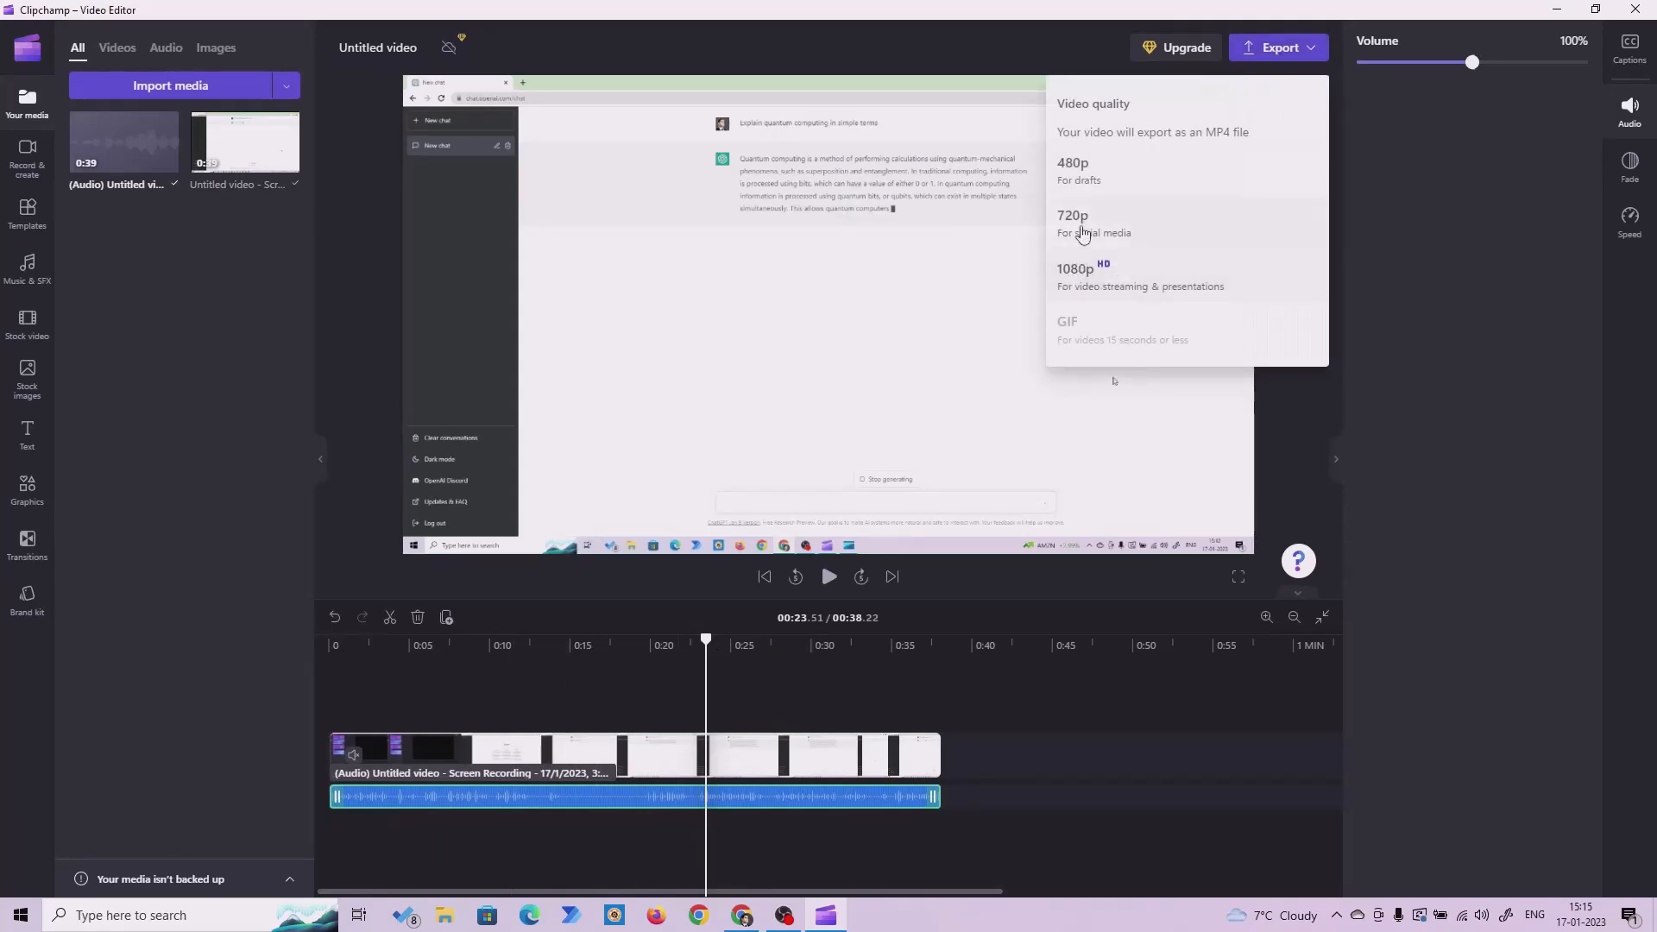
{"action": "left_click", "coordinate": [1379, 149]}
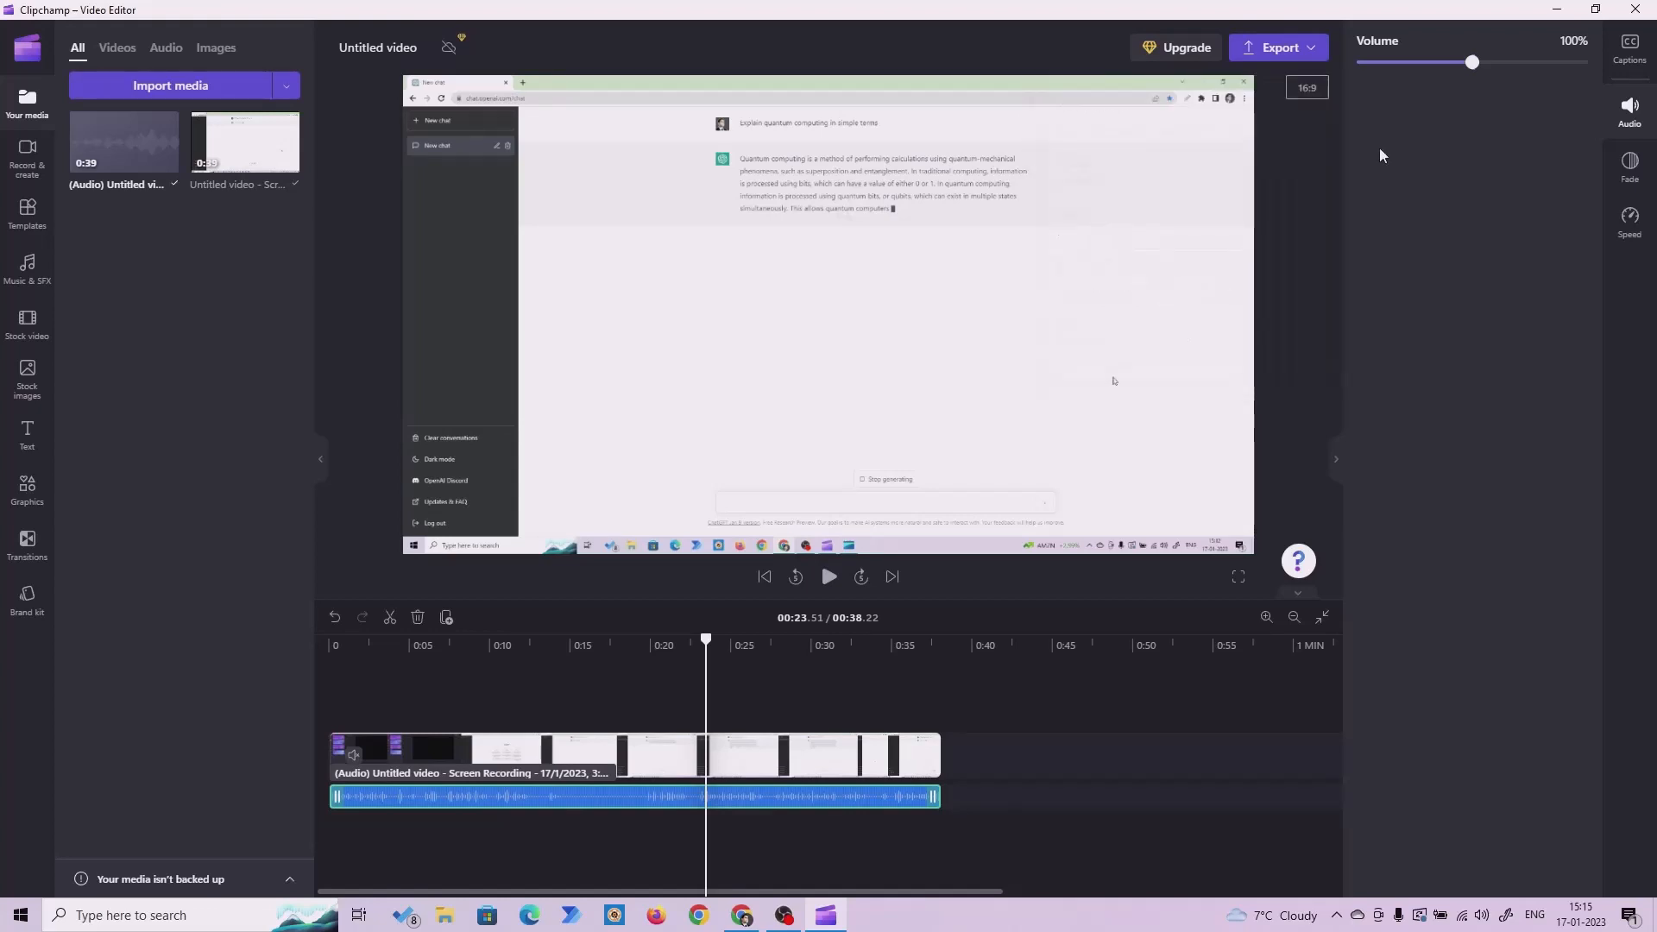